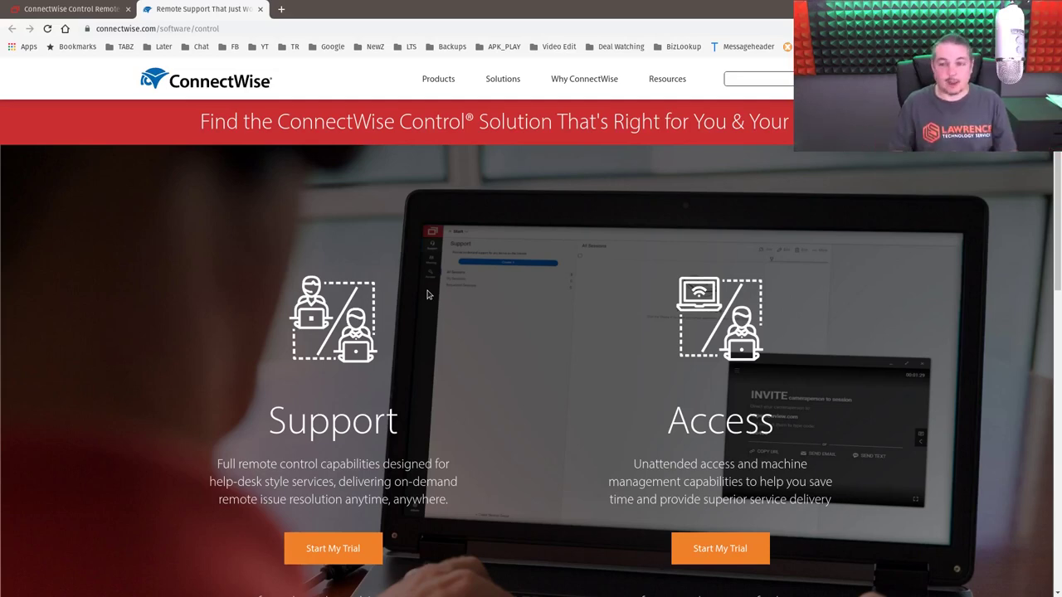
Step: Review the Support and Access offerings on the ConnectWise Control product page and close the page
scroll(500, 295, "down", 5)
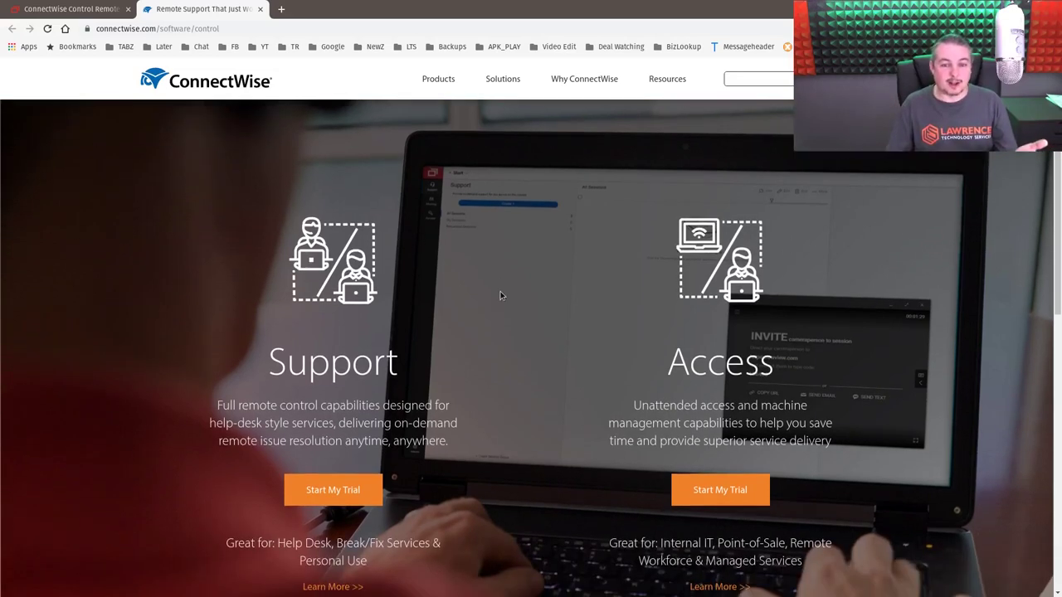
scroll(500, 294, "down", 1)
scroll(500, 294, "up", 6)
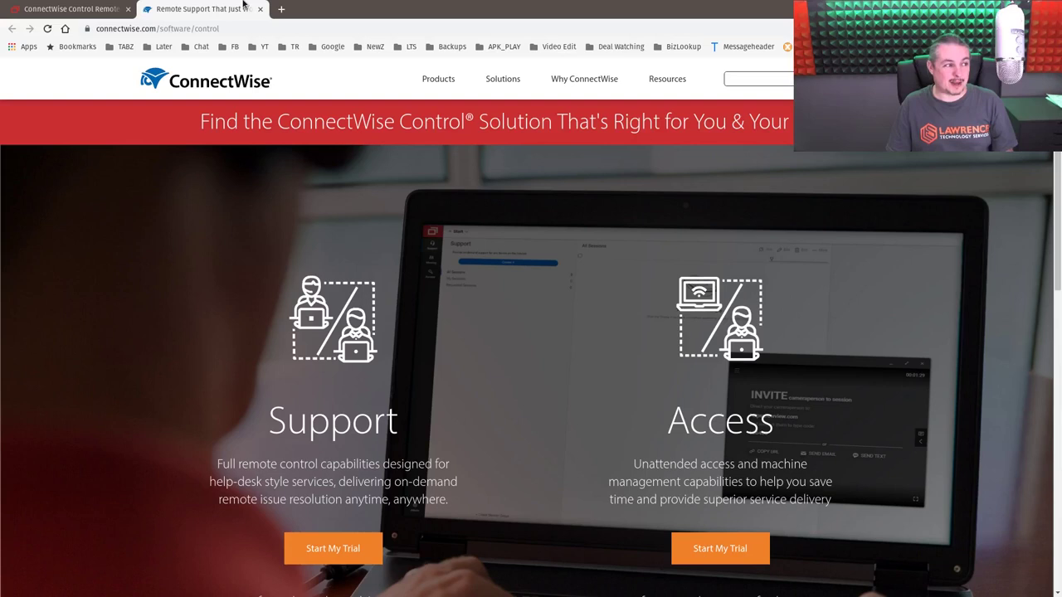
middle_click(243, 4)
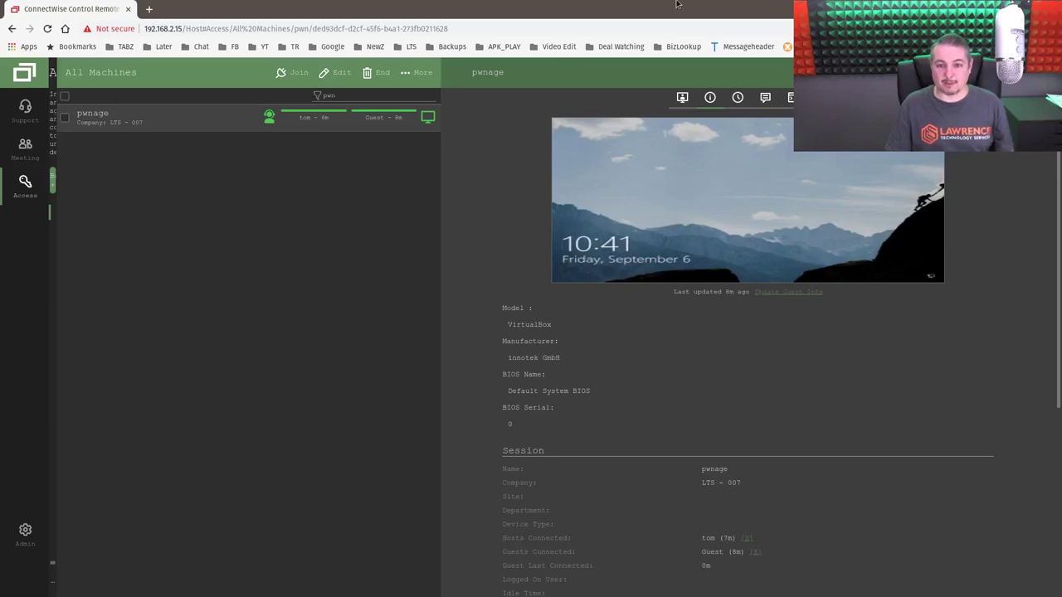
Step: Switch to the ConnectWise Control session for pwnage and place its window over the VirtualBox machine
key("alt+Tab")
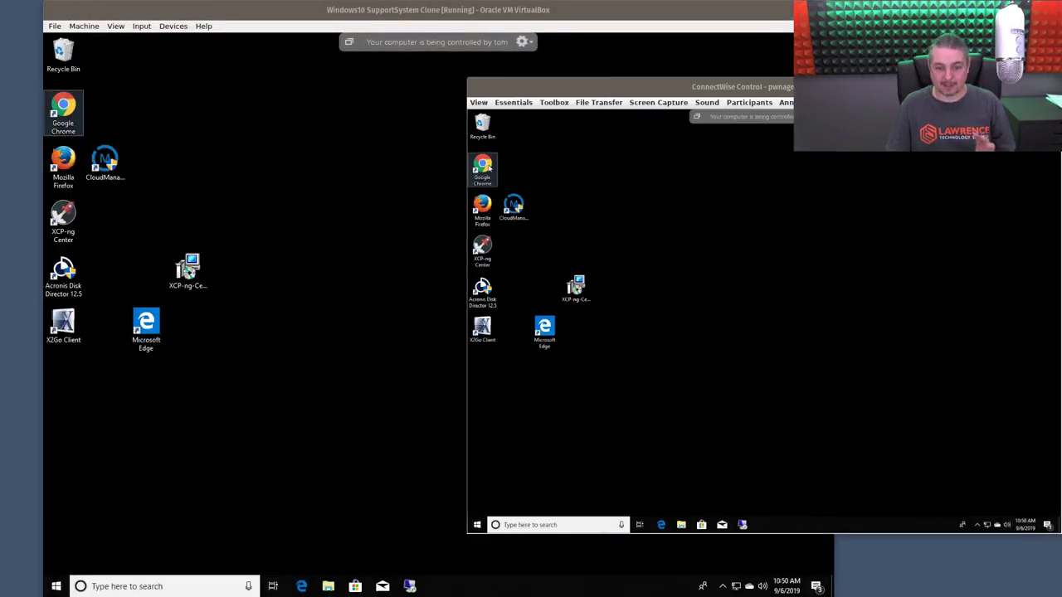
left_click_drag(847, 142, 1061, 144)
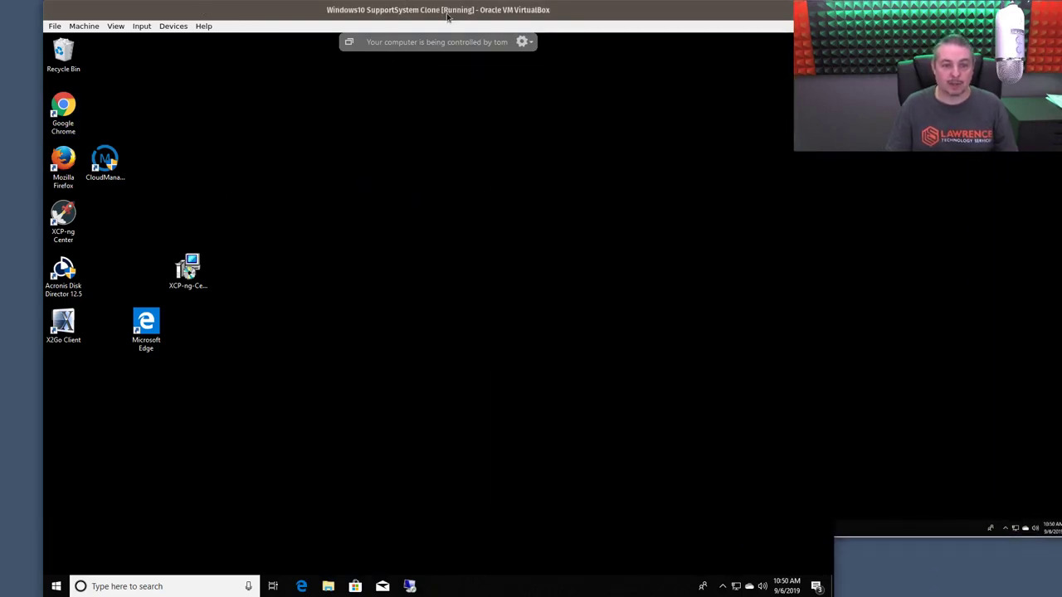
left_click_drag(839, 89, 427, 90)
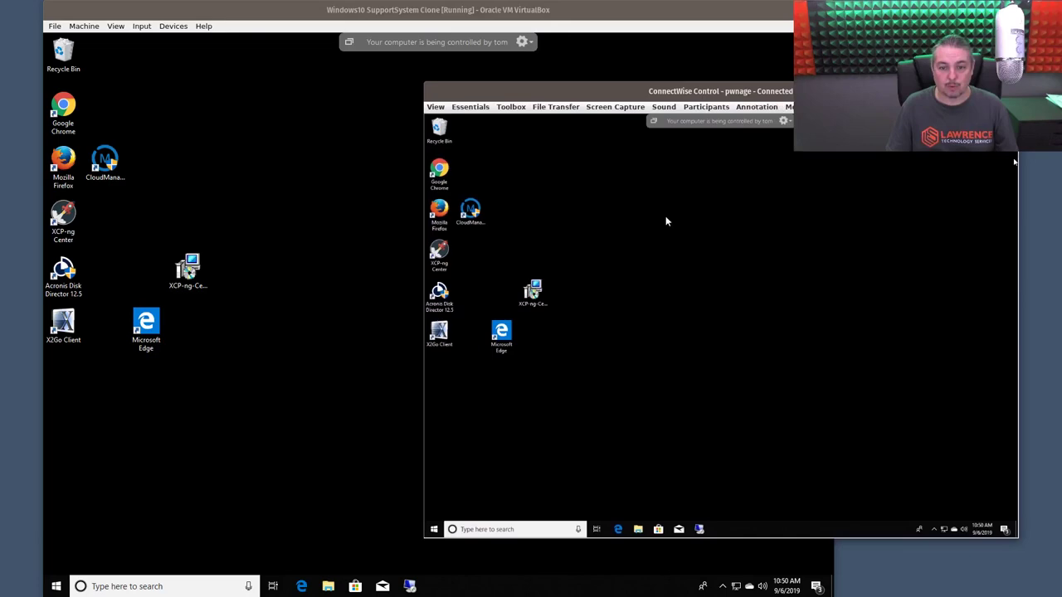
Step: Test the remote control by opening and closing the Start menu in the pwnage session, and shift the session window slightly
left_click(433, 529)
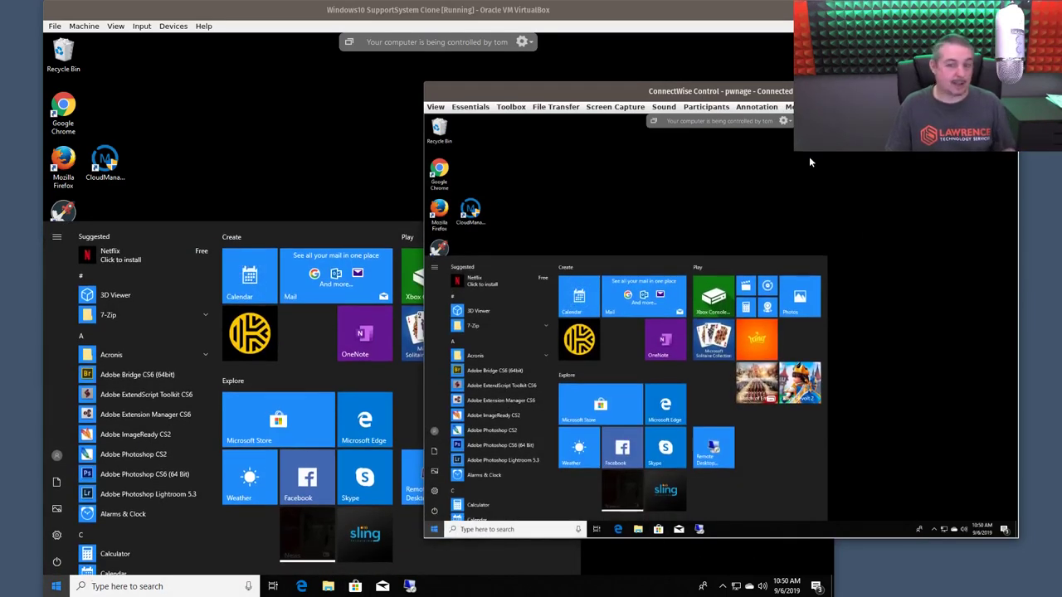
left_click(769, 75)
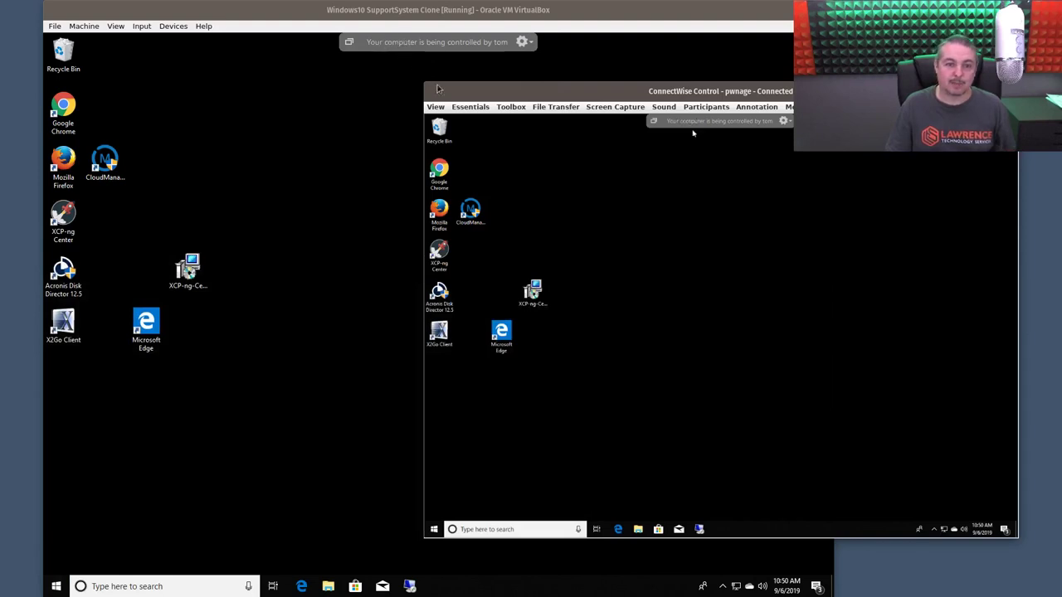
left_click_drag(490, 99, 511, 85)
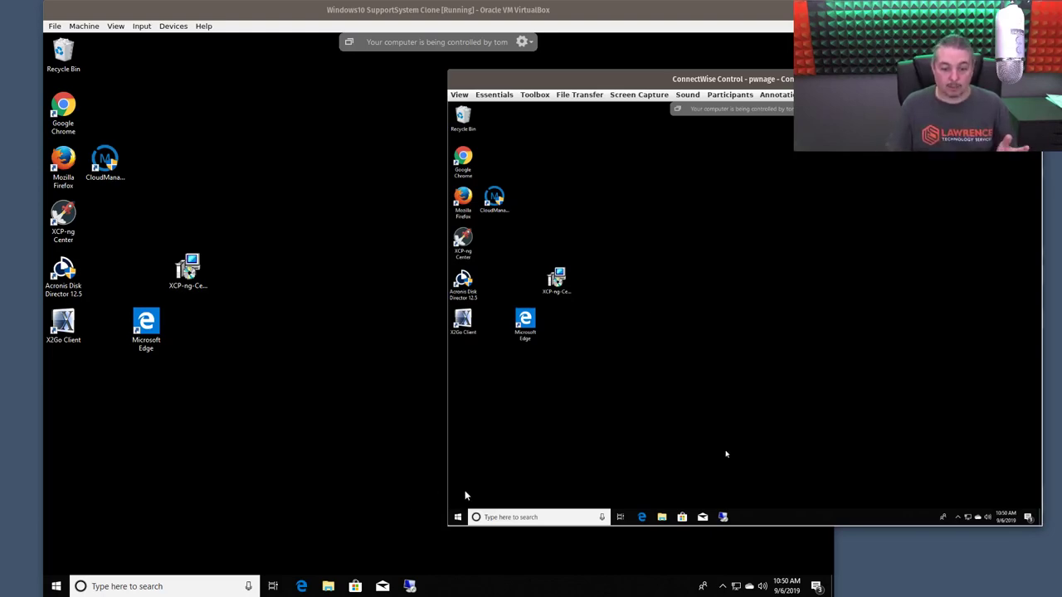
Step: Lock the Windows machine through the pwnage remote session and bring up its sign-in prompt
left_click(457, 517)
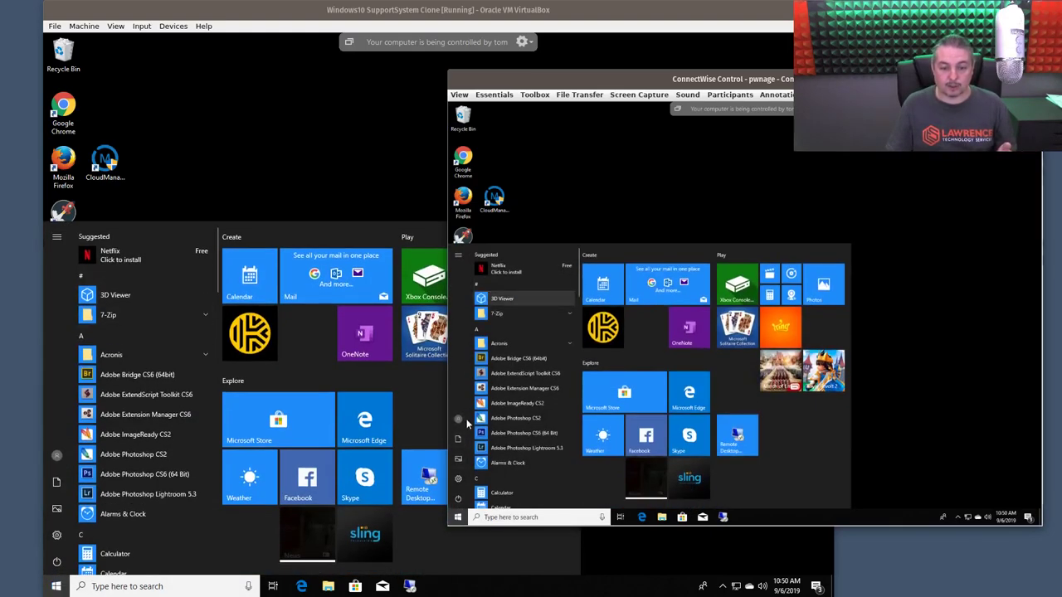
left_click(459, 419)
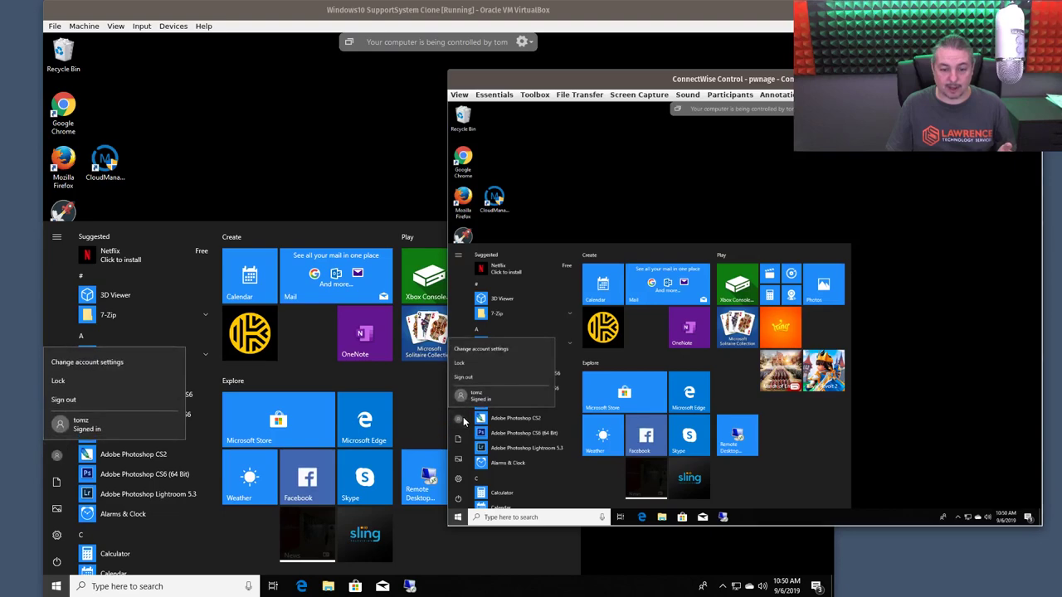
left_click(457, 365)
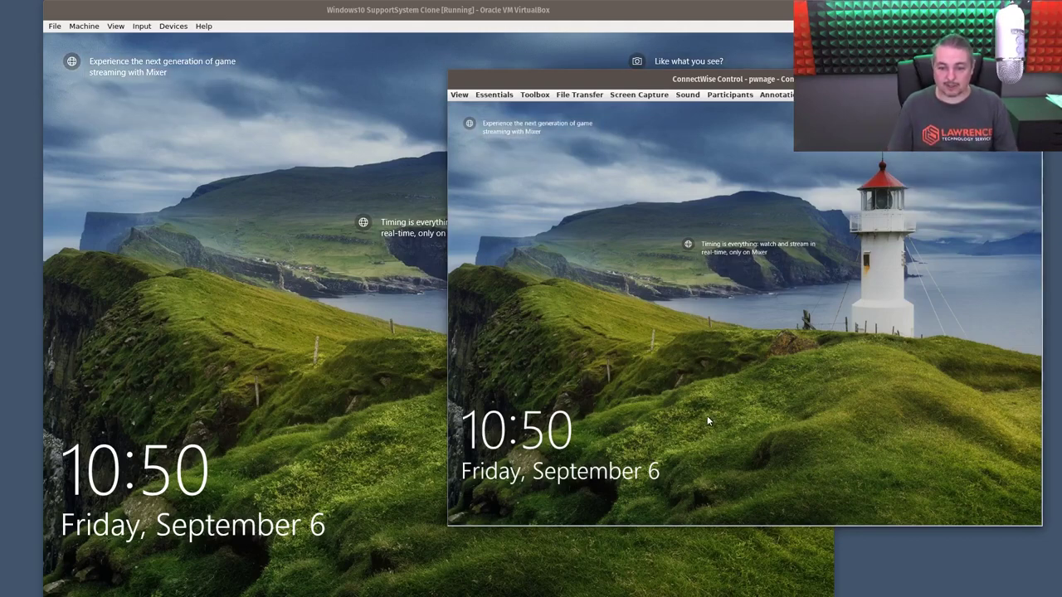
left_click(718, 321)
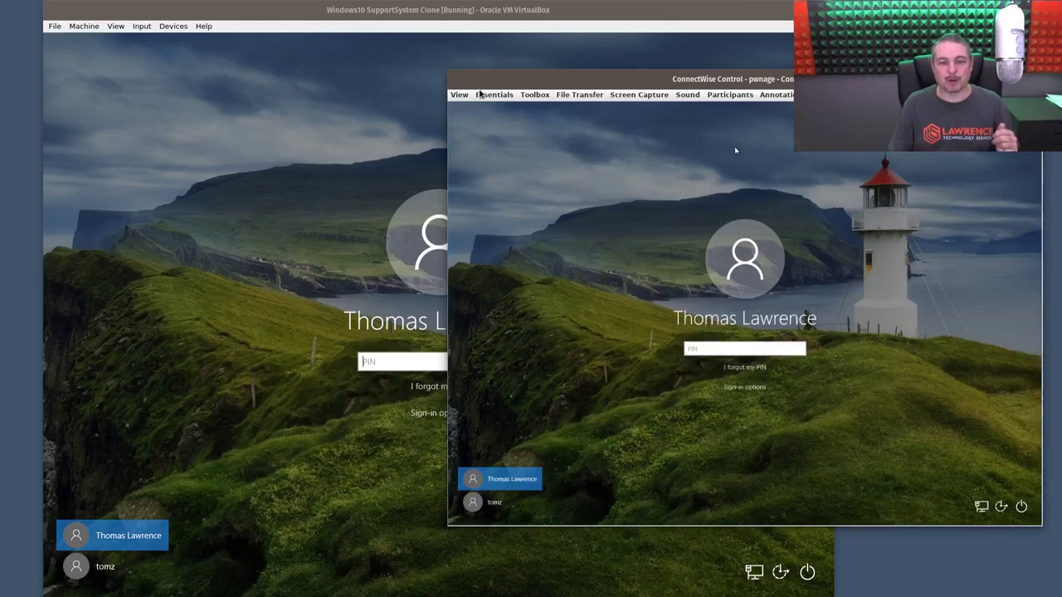
Step: Switch the remote view to the background logon session with the administrator command prompt and PowerShell consoles
left_click(460, 95)
mouse_move(461, 116)
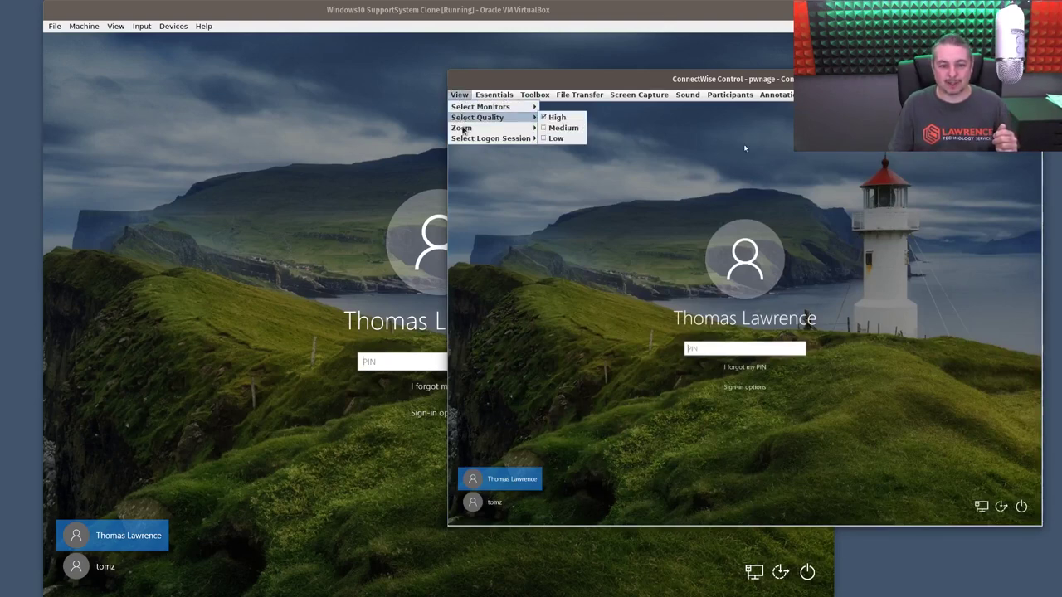
mouse_move(498, 138)
left_click(559, 149)
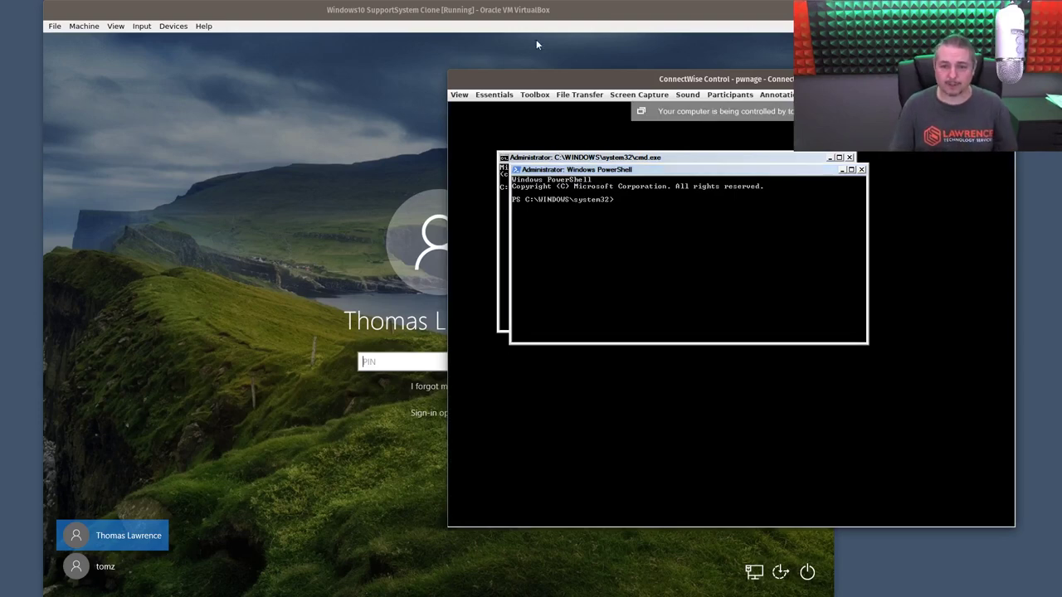
Step: Move the remote session window aside and sign in to Windows locally in the VirtualBox machine with the account PIN
left_click_drag(584, 76, 992, 134)
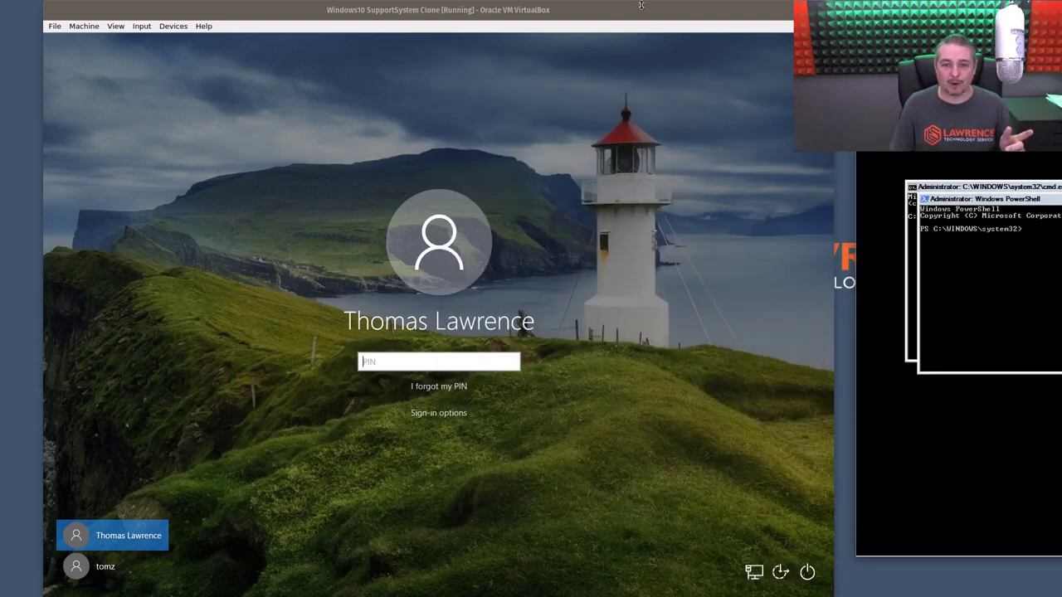
left_click(426, 282)
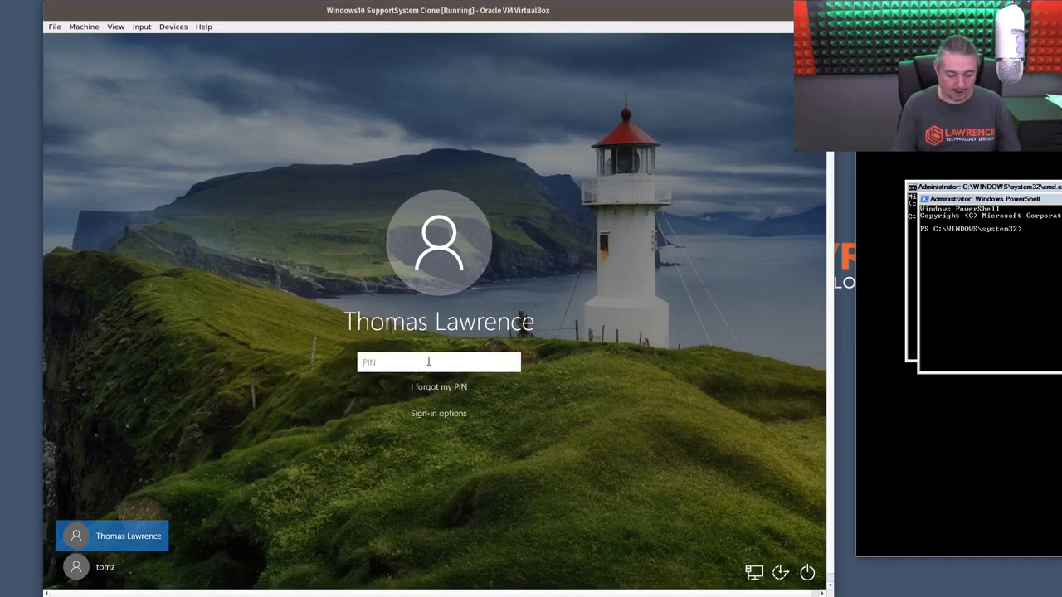
type("******")
key("super")
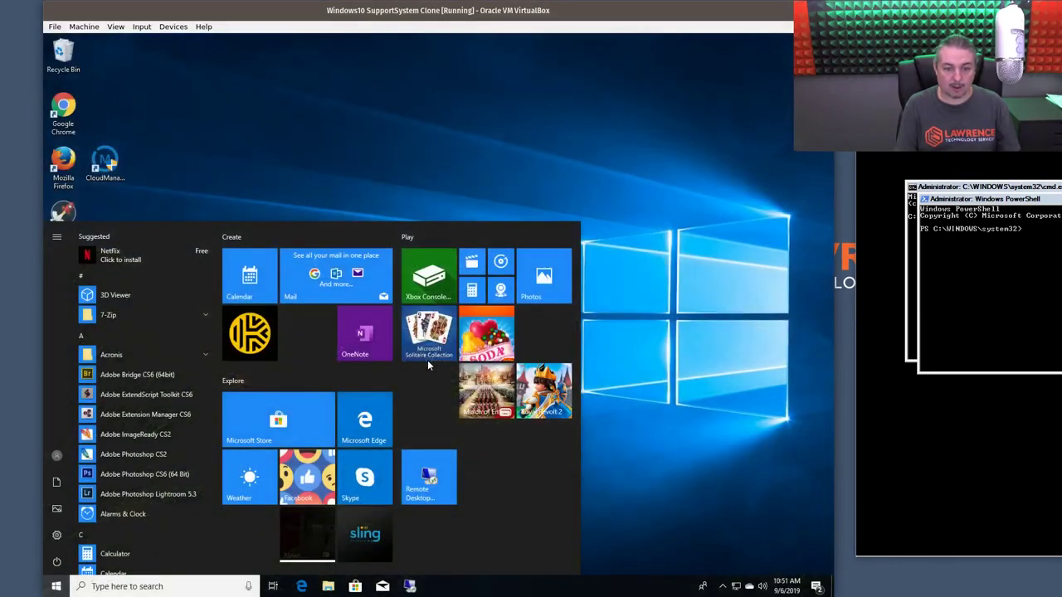
left_click(543, 116)
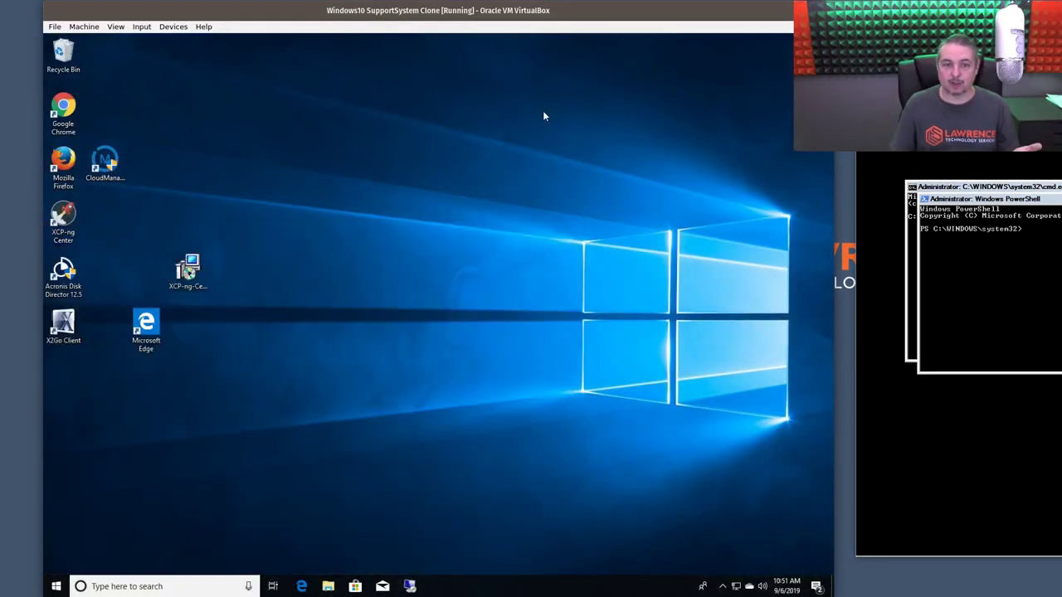
Step: Bring the remote session back over the virtual machine and change to the root directory in PowerShell with cd \
left_click_drag(962, 114, 386, 74)
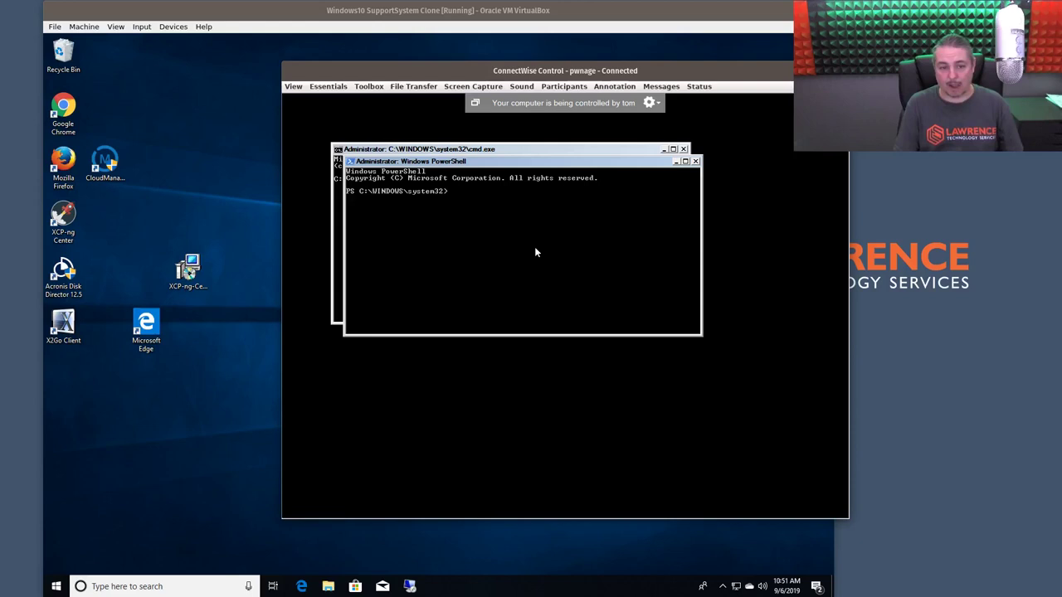
type("cd \\")
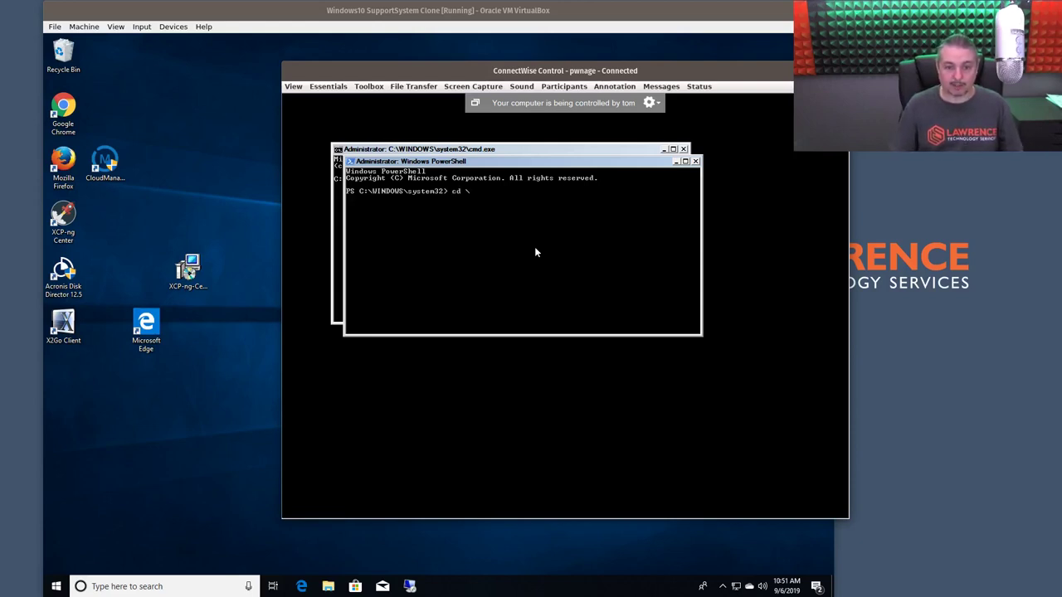
key("Return")
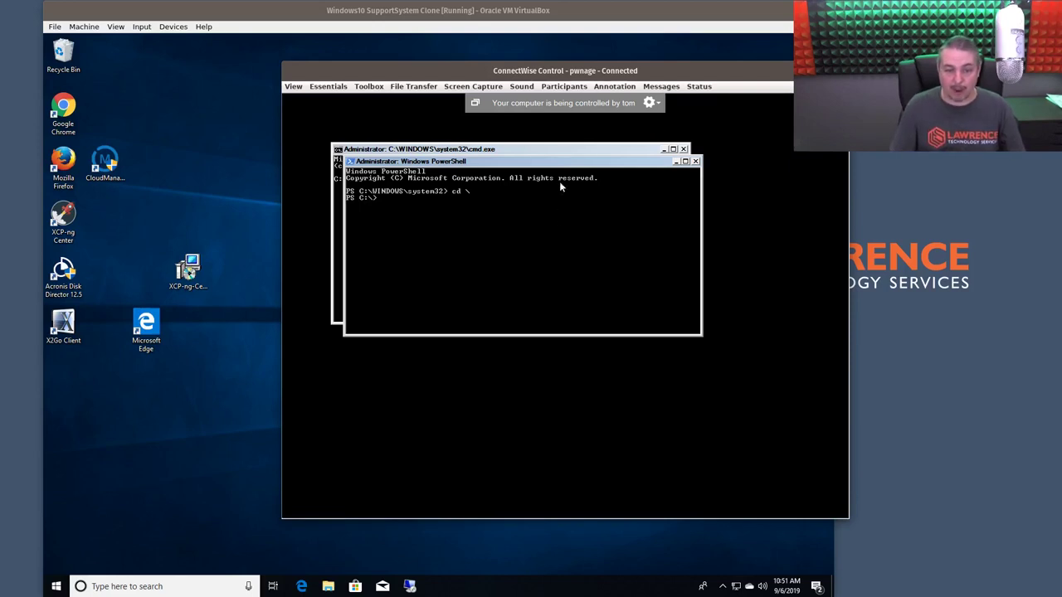
Step: Bring the remote administrator command prompt in front of PowerShell and launch notepad from it
left_click_drag(559, 186, 564, 325)
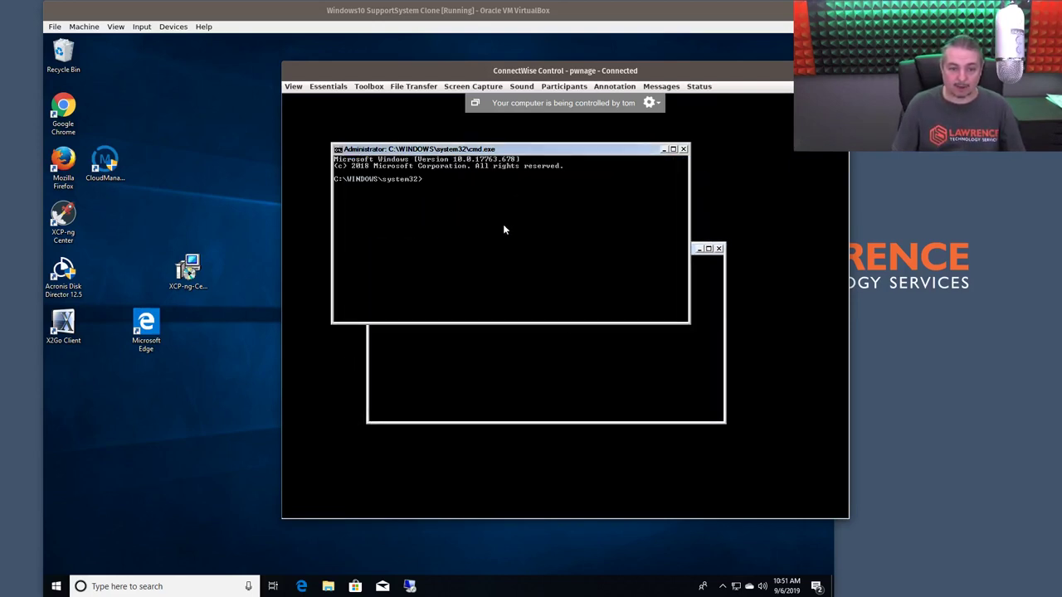
type("note")
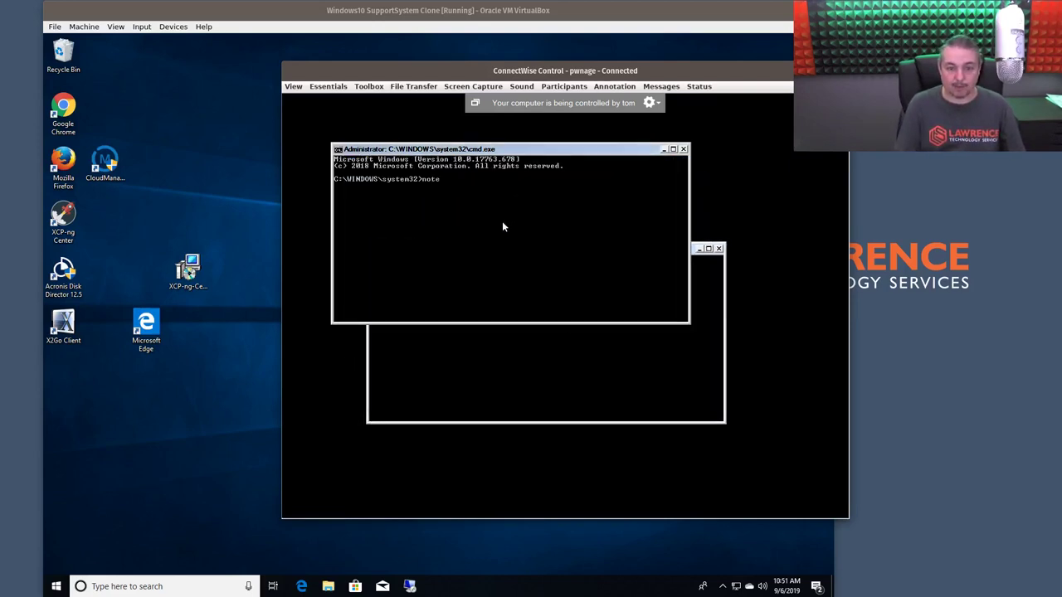
type("pad")
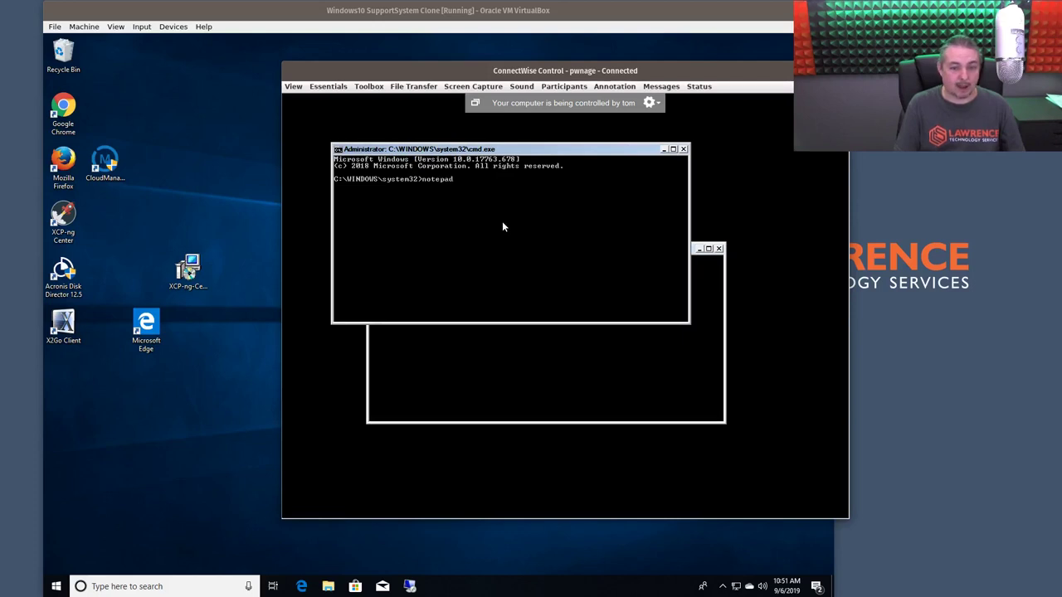
key("Return")
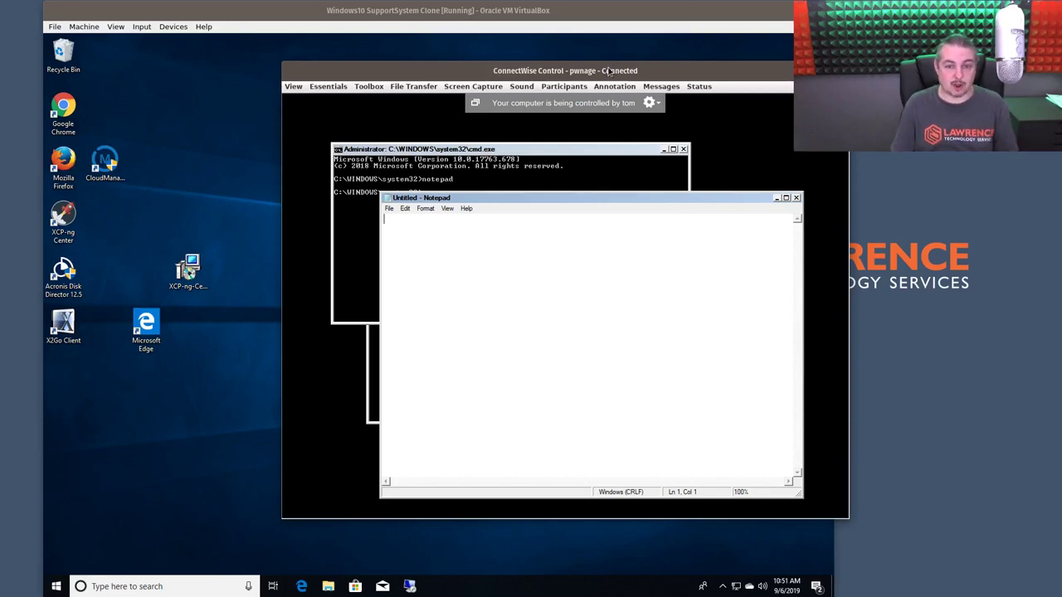
Step: Inspect the local desktop and hidden notification area icons in the VirtualBox machine for signs of the remote connection
left_click_drag(627, 71, 772, 109)
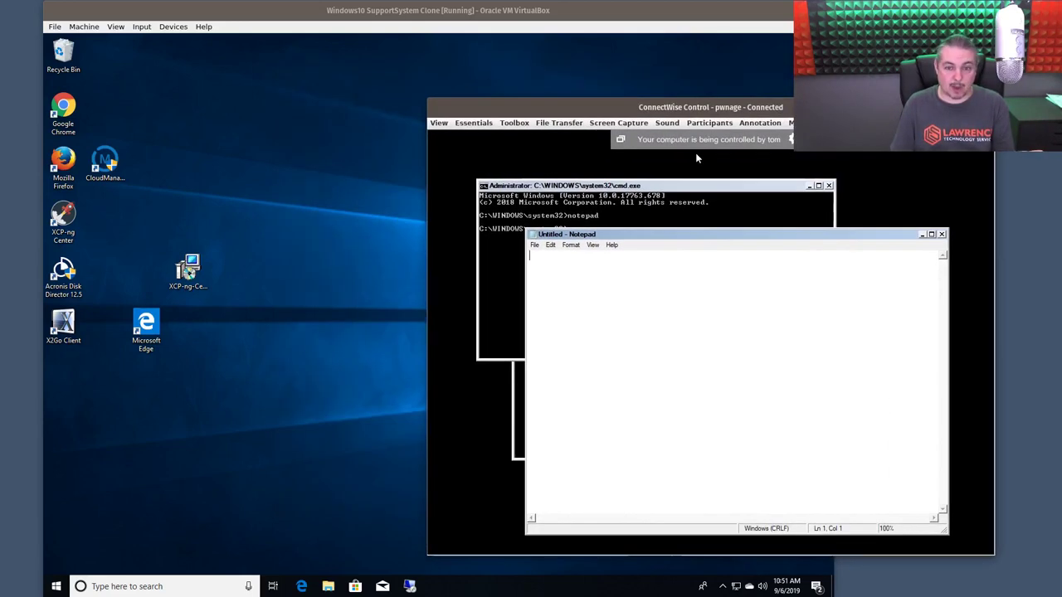
left_click(238, 385)
left_click(720, 585)
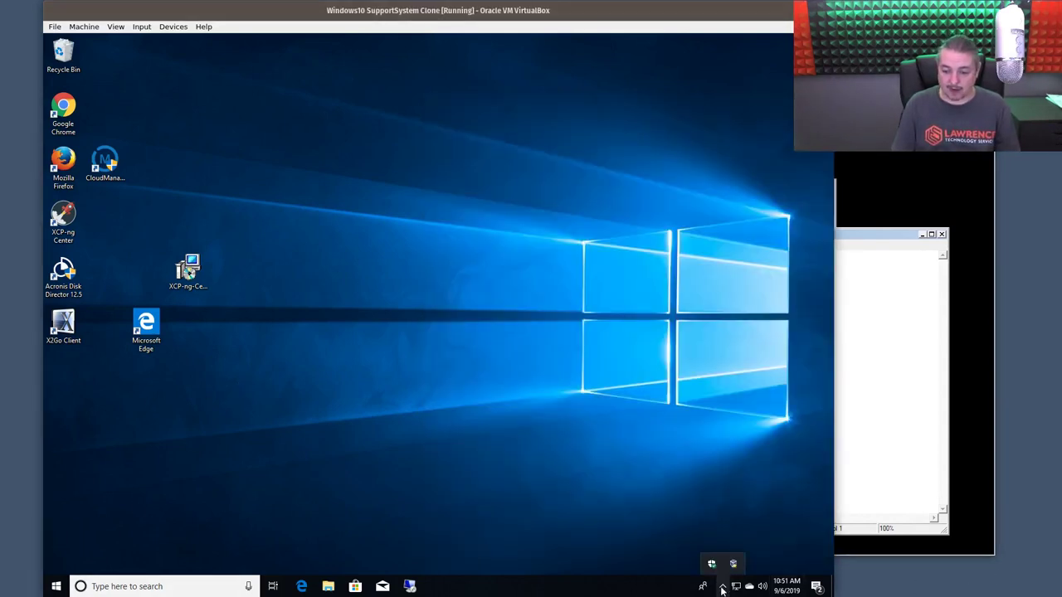
left_click(576, 458)
Step: Switch the remote view from the background session back to the signed-in user's desktop and move the session window aside
left_click(913, 191)
left_click(438, 122)
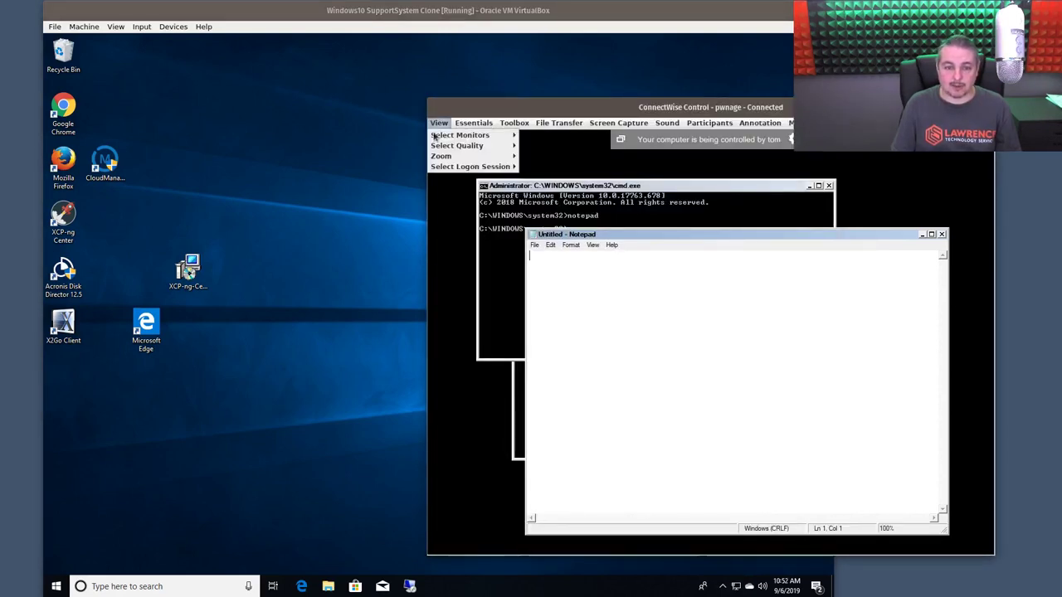
left_click(570, 100)
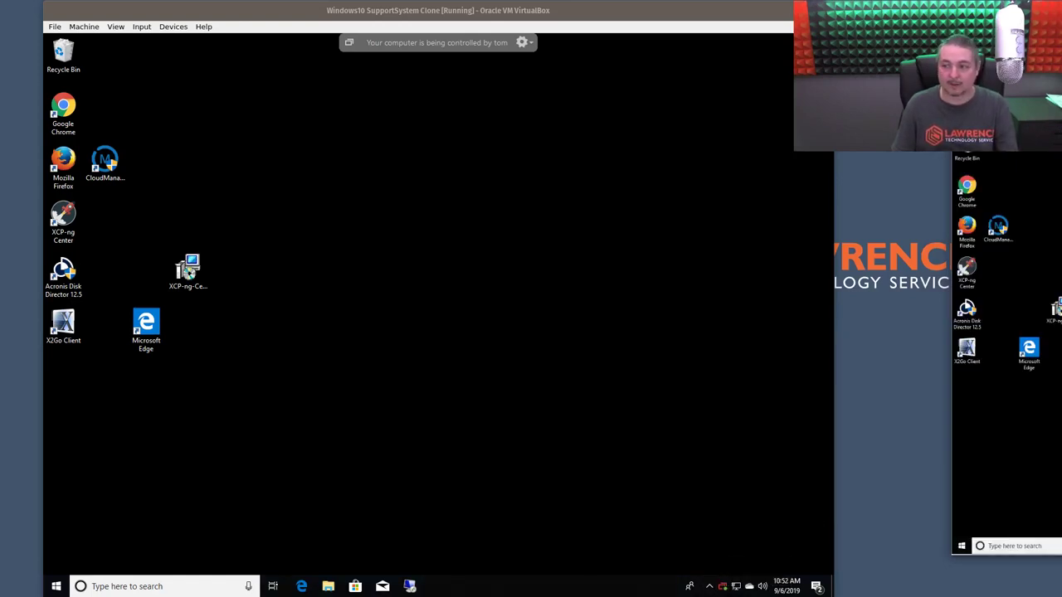
Step: Lock the signed-in Windows account directly in the VirtualBox machine
left_click(56, 586)
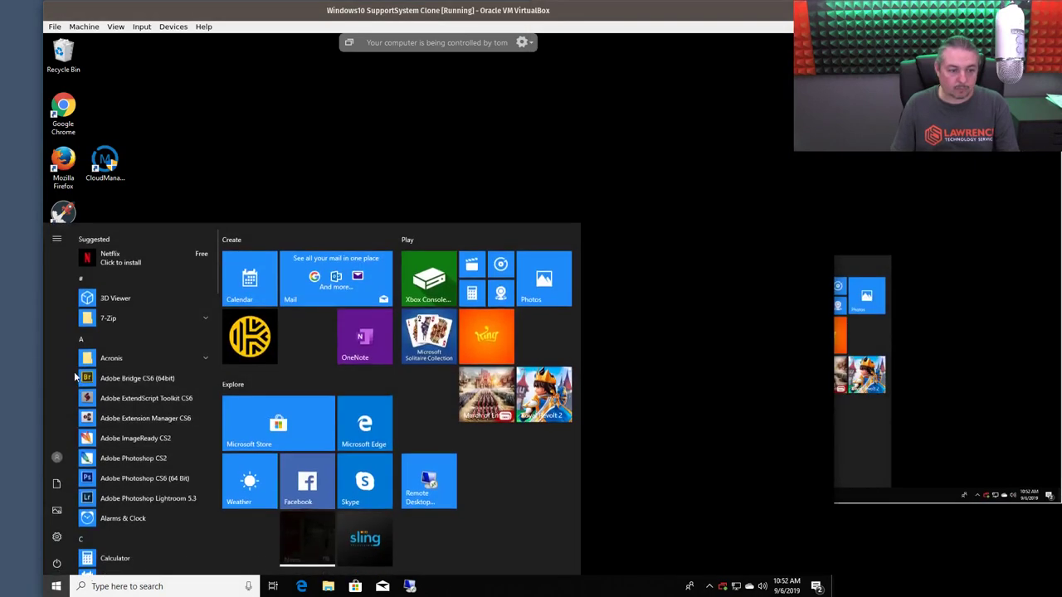
left_click(56, 456)
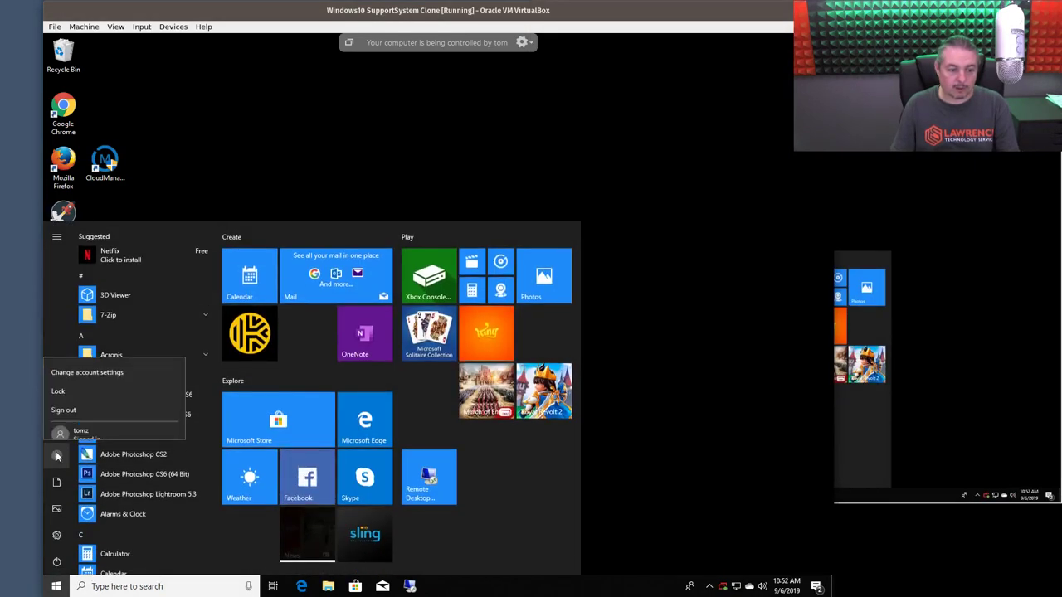
left_click(73, 385)
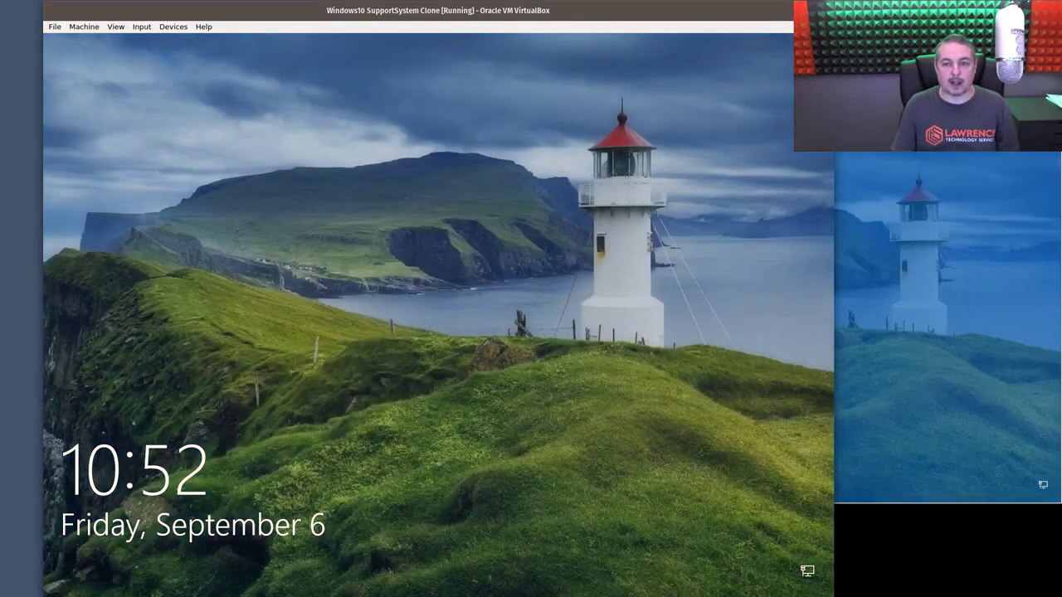
Step: Leave the remote session and return to the pwnage machine's Access page in the browser
left_click_drag(746, 7, 690, 60)
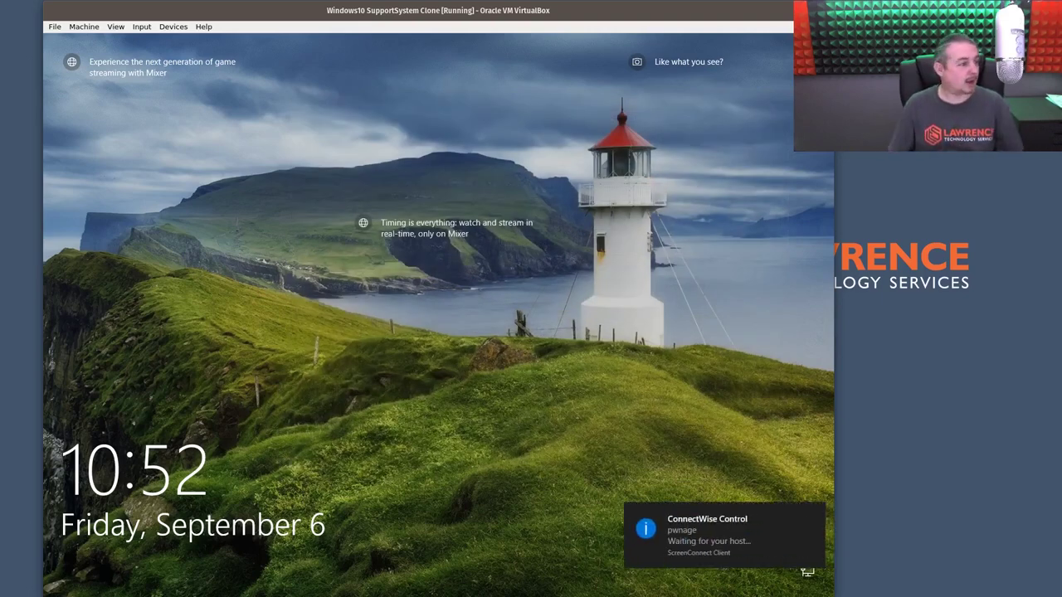
key("alt+Tab")
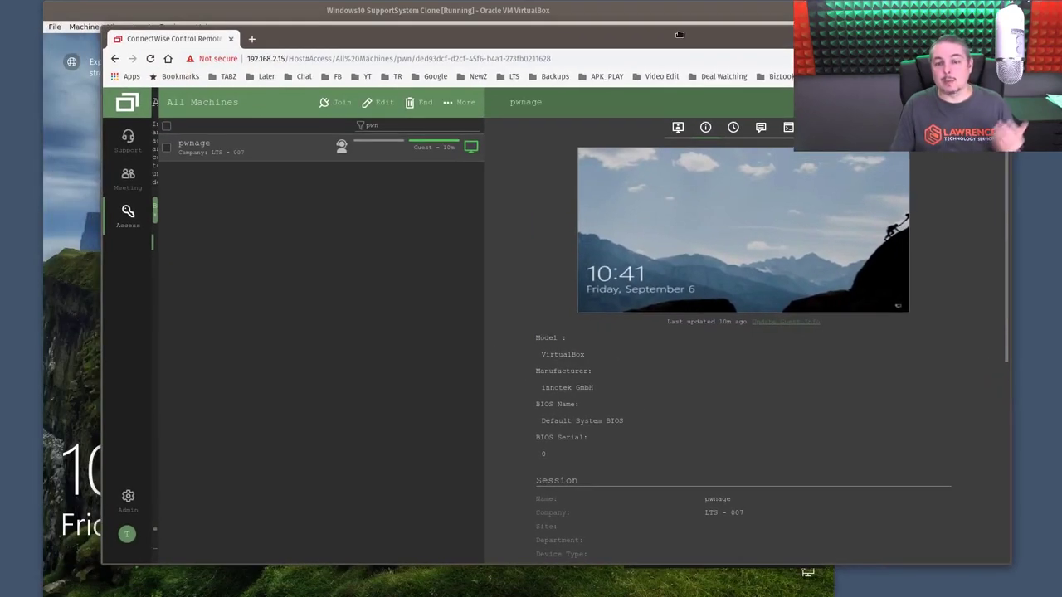
Step: Maximize the browser window and review the pwnage machine's messages and earlier command output
double_click(659, 33)
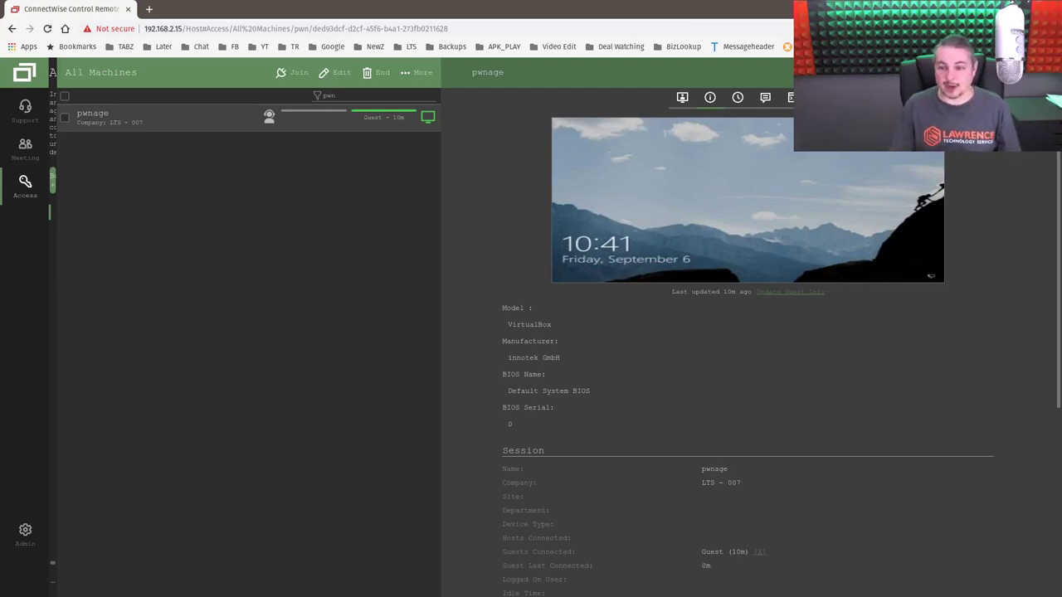
left_click(765, 98)
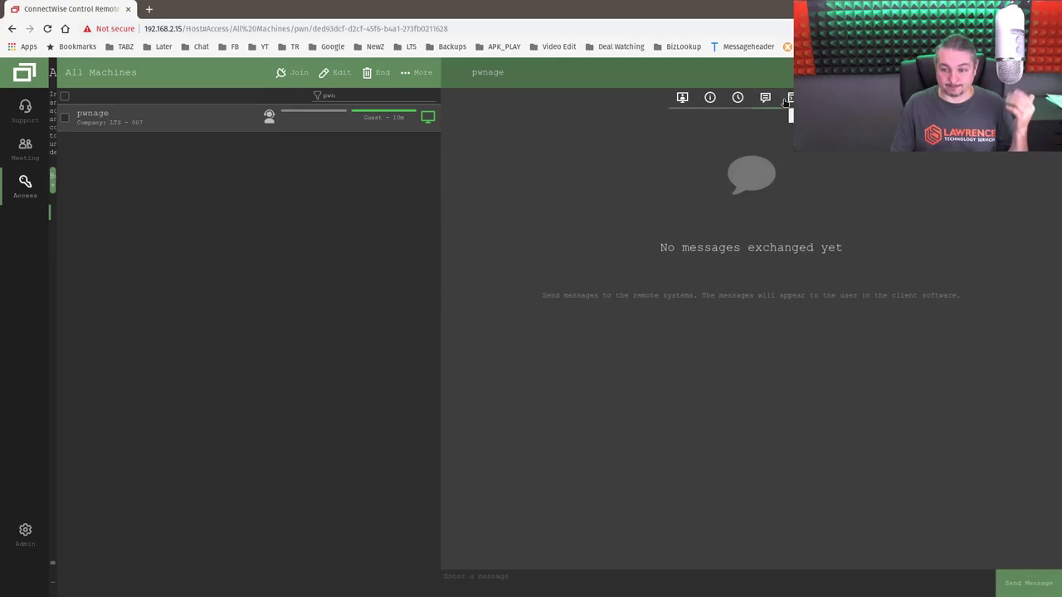
left_click(790, 99)
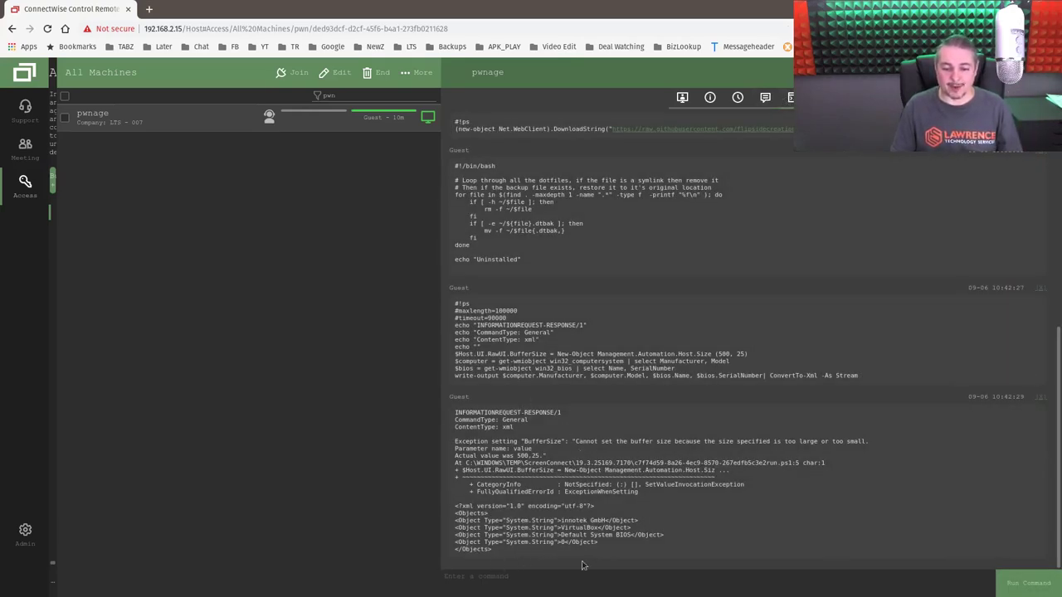
left_click(612, 581)
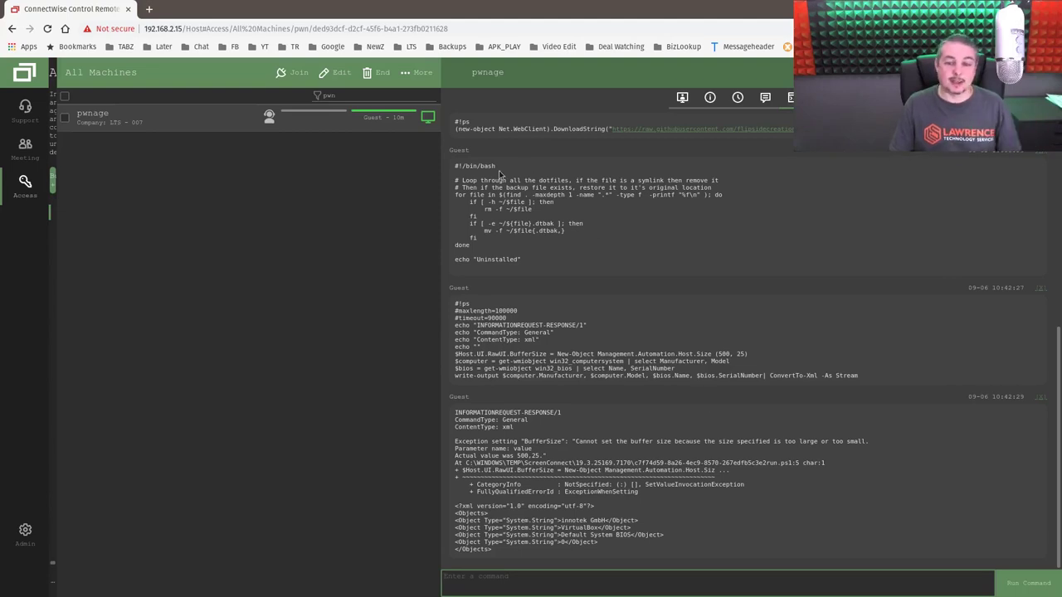
scroll(562, 308, "up", 2)
scroll(562, 308, "down", 2)
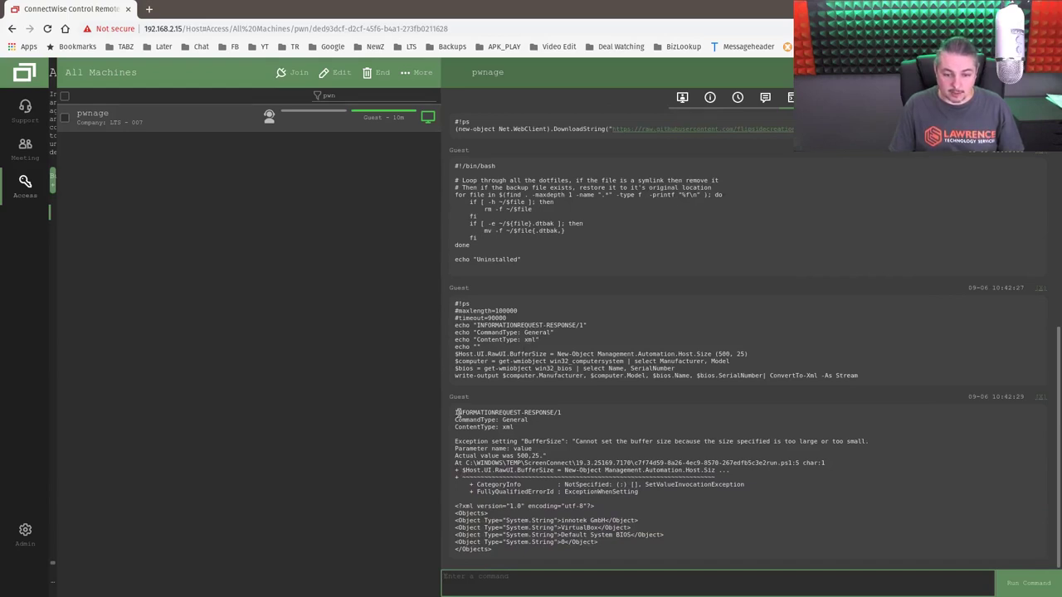
Step: Run the PowerShell command Get-Process on pwnage, starting the command text with the line #!ps
left_click(638, 587)
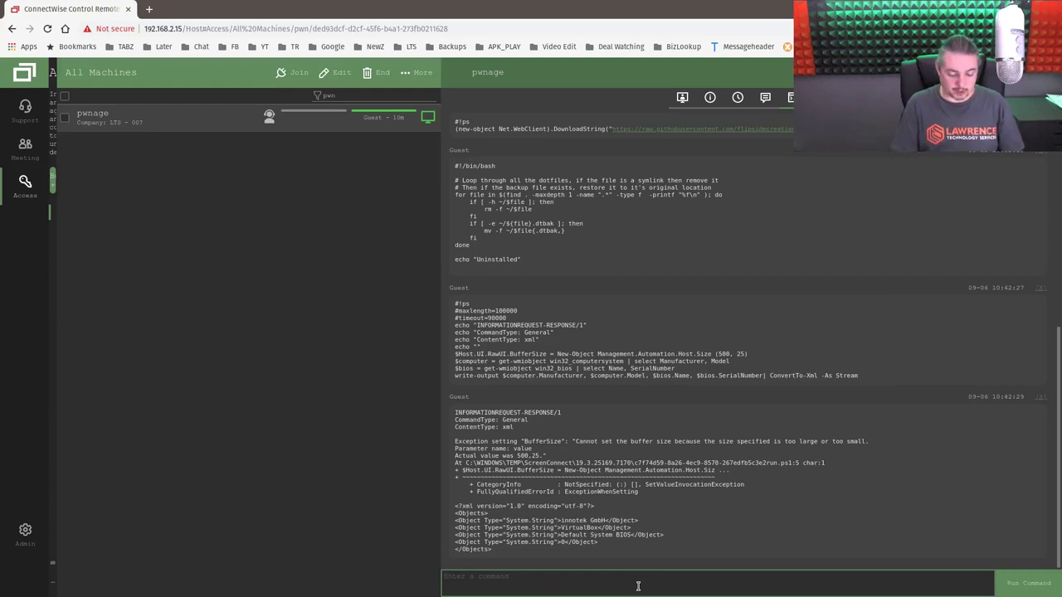
type("#")
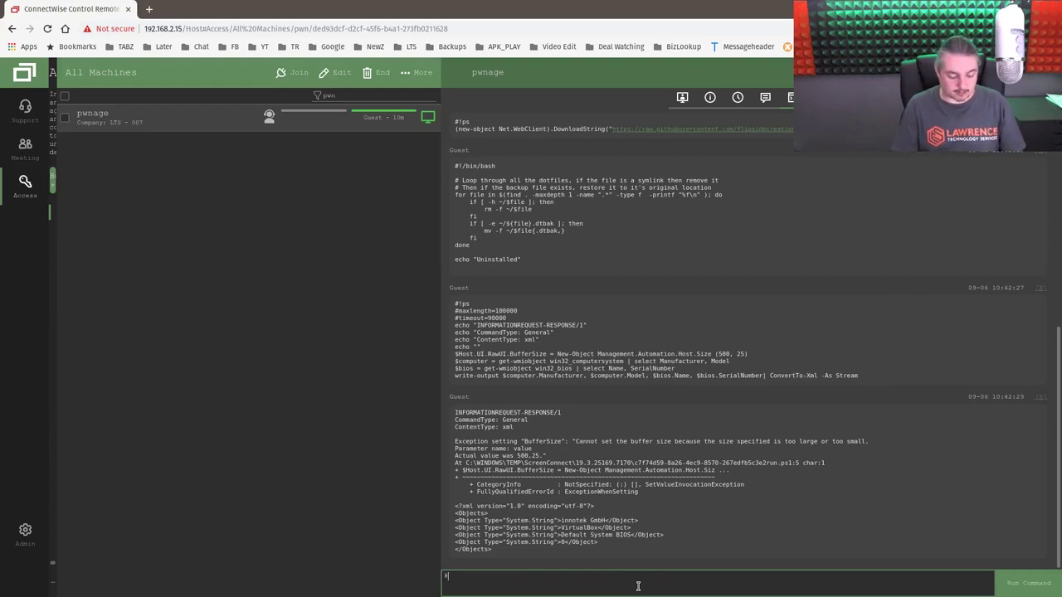
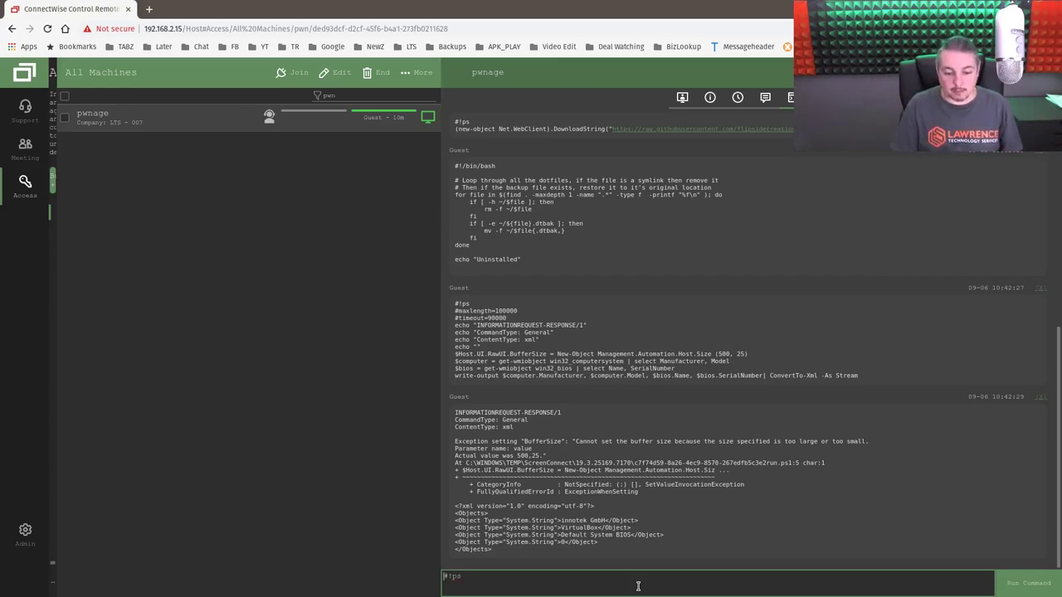
type("!ps")
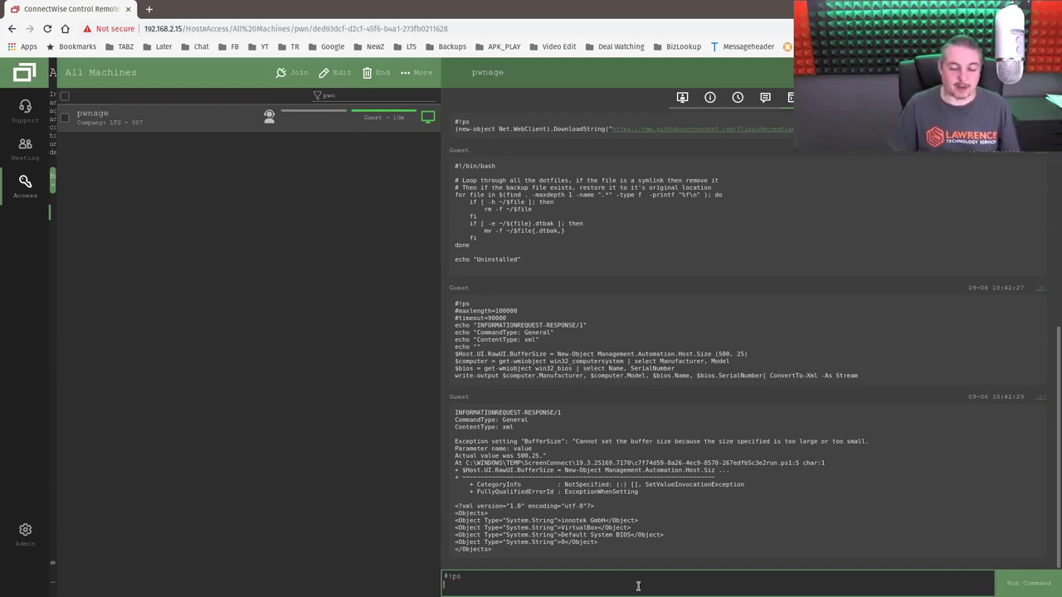
key("Return")
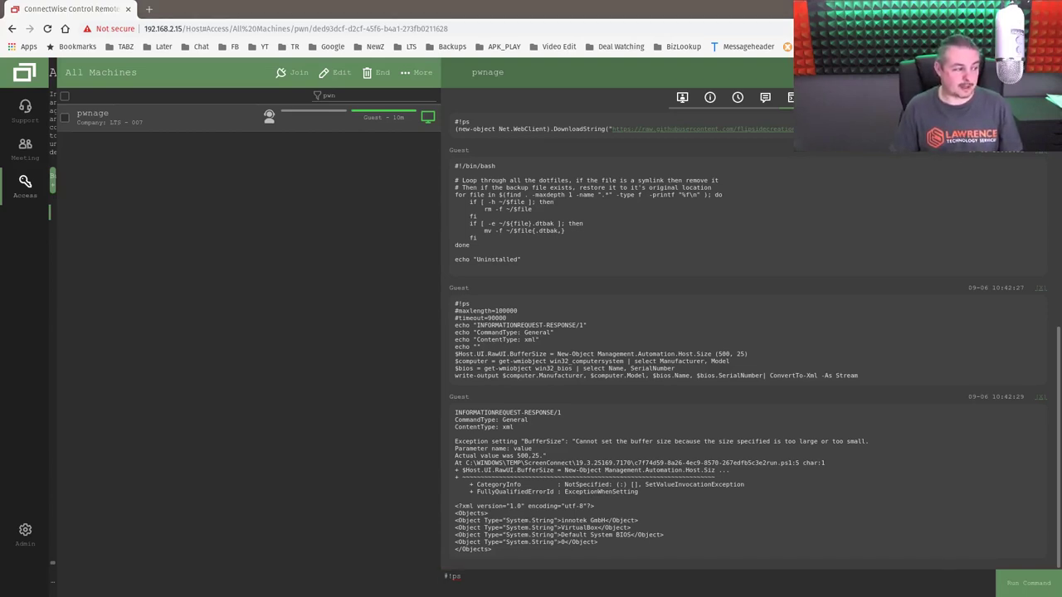
left_click(555, 579)
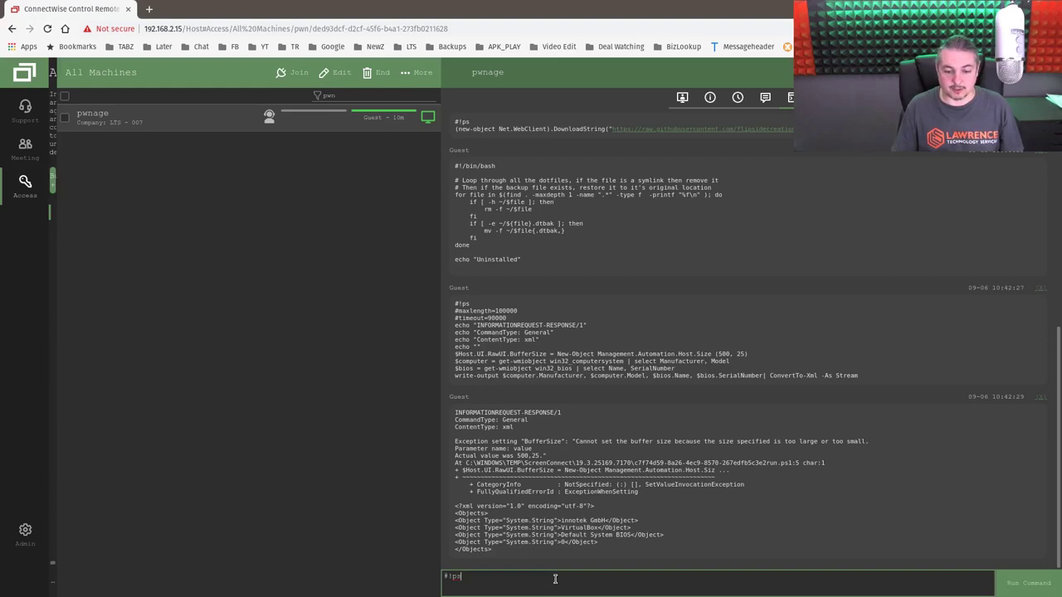
type("Get-Process")
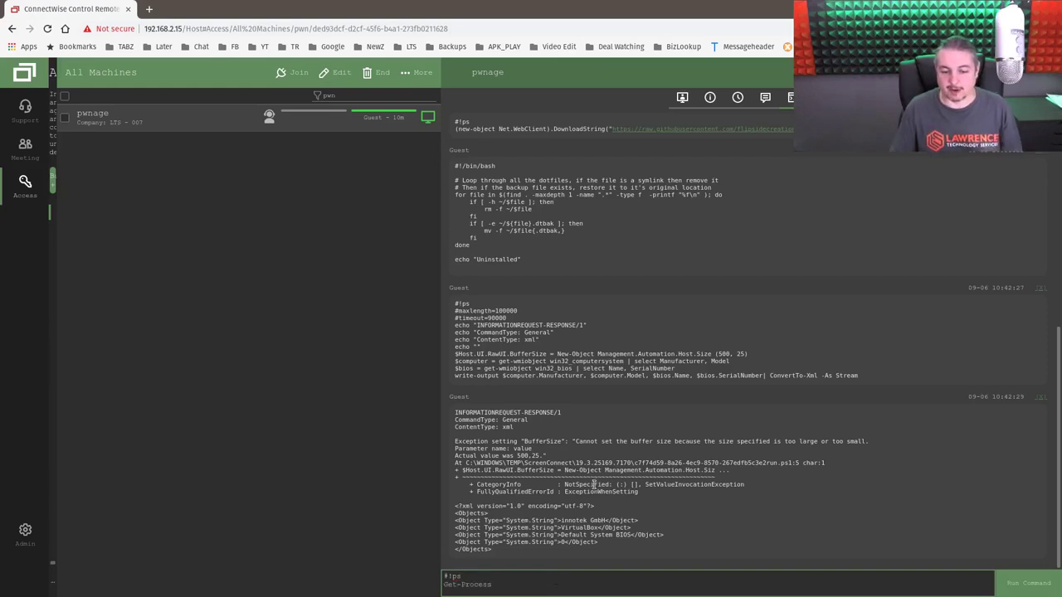
left_click(1028, 586)
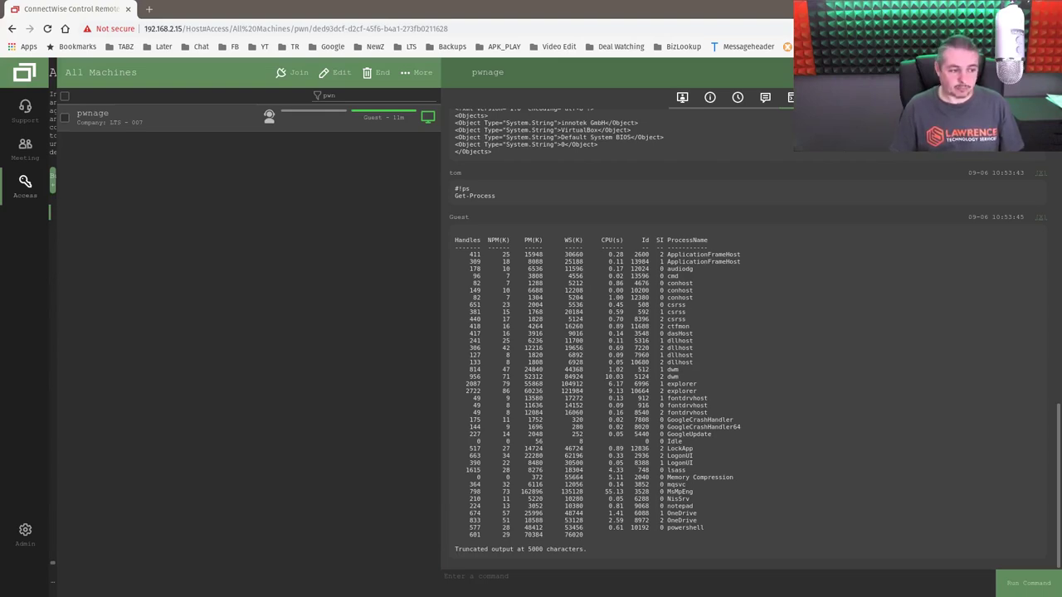
left_click(486, 576)
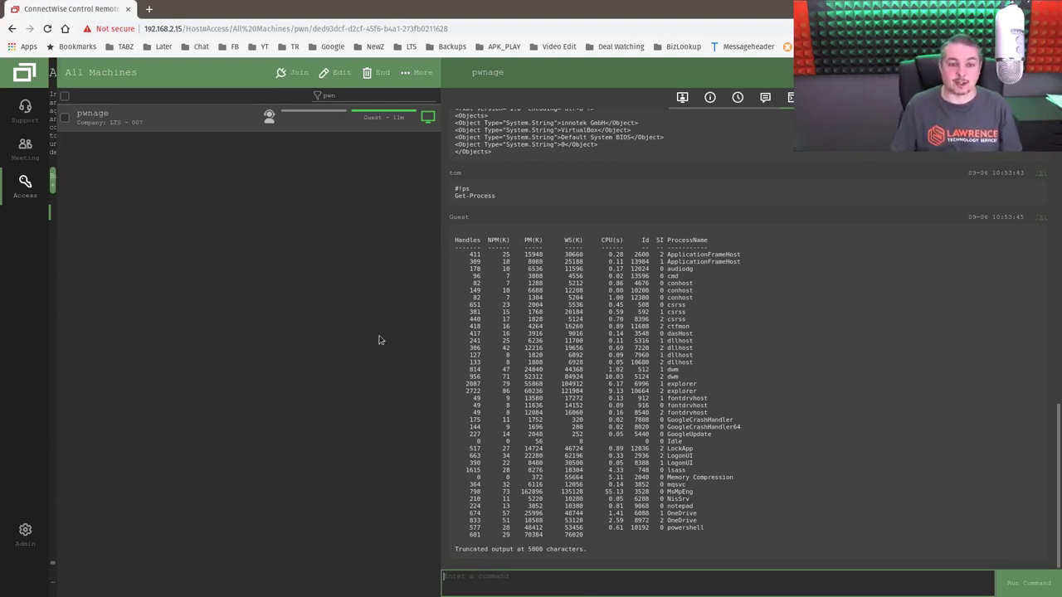
left_click(315, 129)
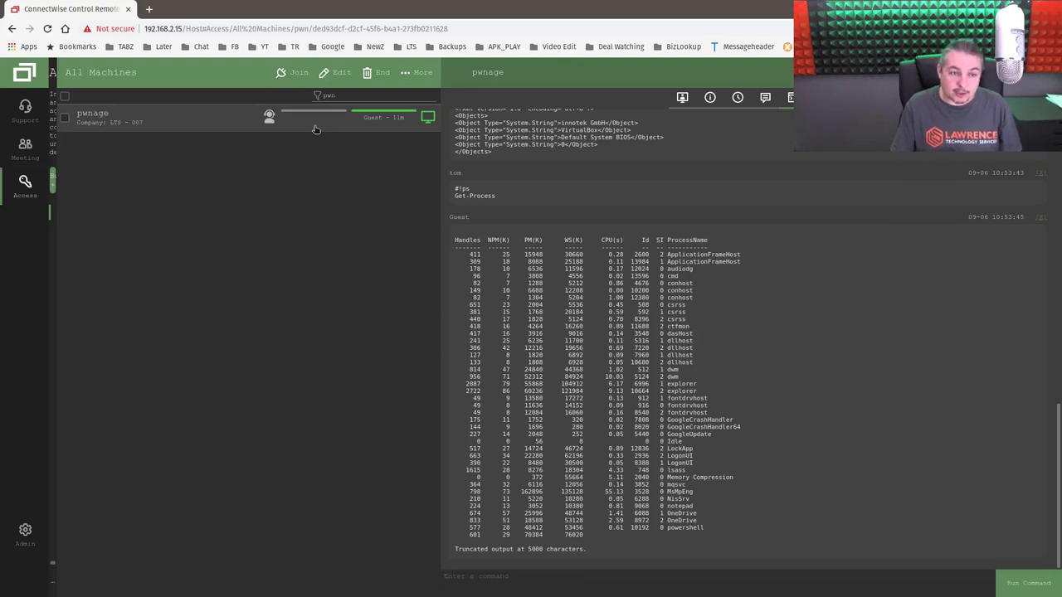
left_click(588, 575)
type("#!ps (new-object Net.WebClient).DownloadString(\"https://raw.githubusercontent.com/flipsidecreations/dotfiles/master/uninstall.sh\")")
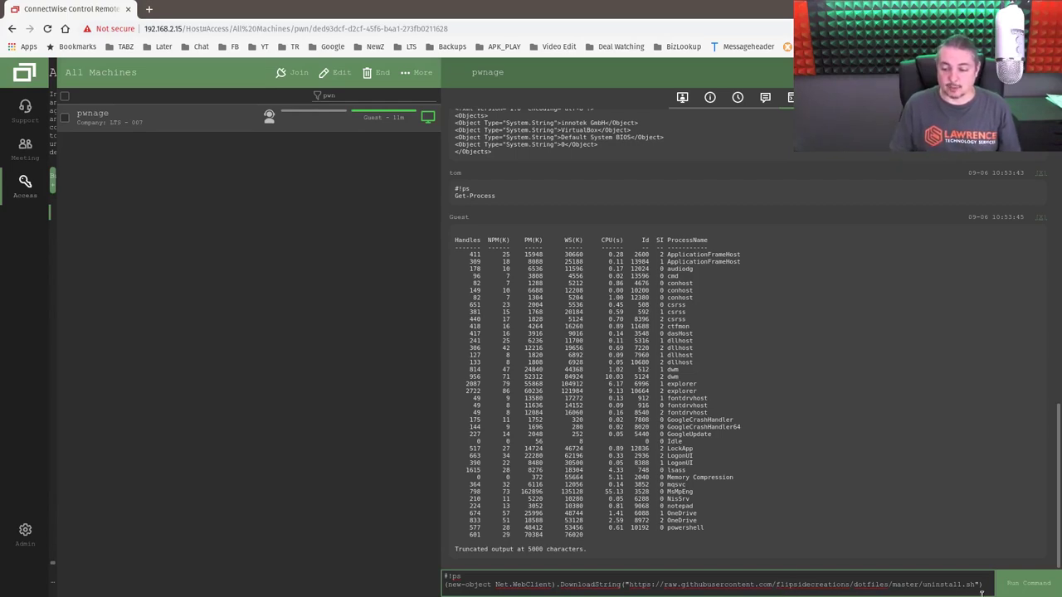
key("Return")
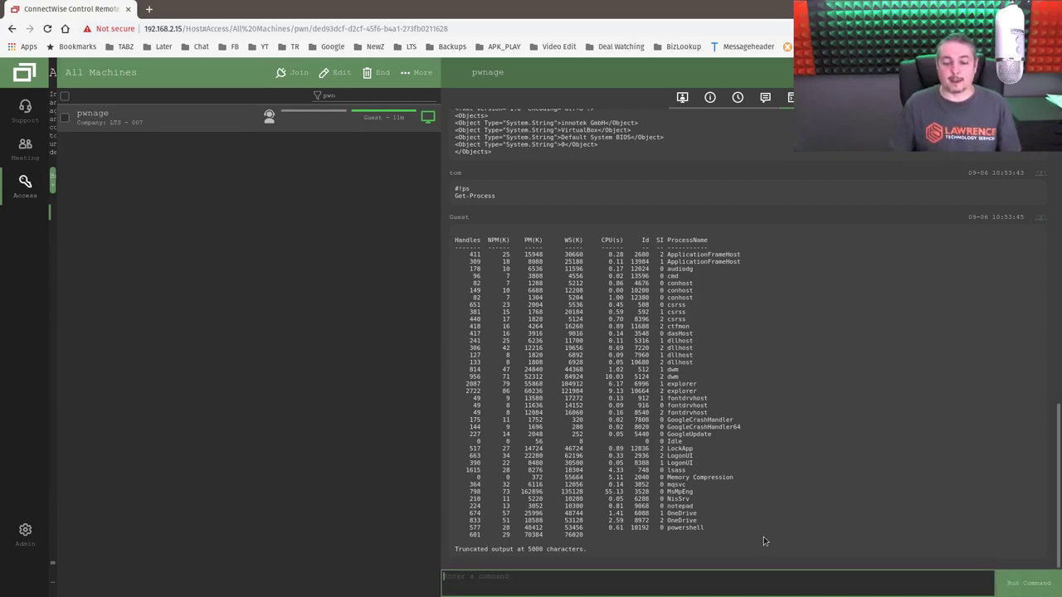
type("#!ps (new-object Net.WebClient).DownloadString(\"https://raw.githubusercontent.com/flipsidecreations/dotfiles/master/uninstall.sh\")")
key("Return")
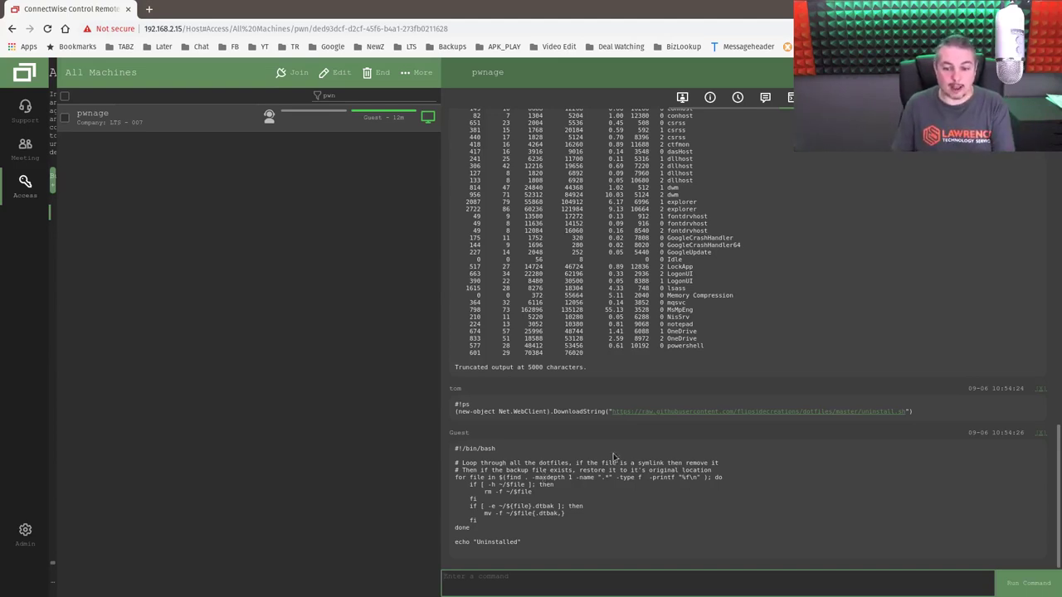
left_click(685, 590)
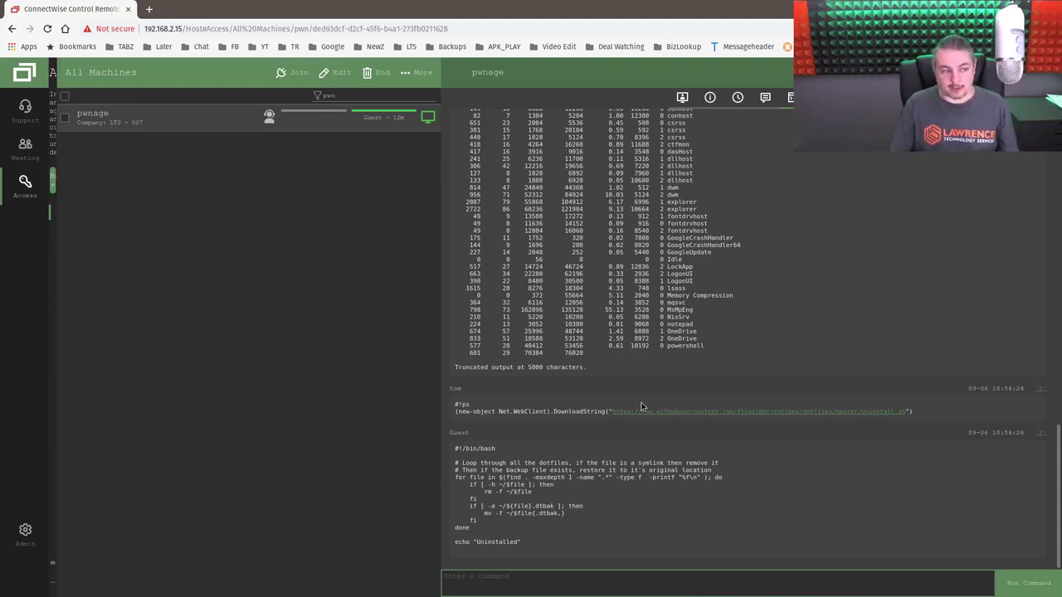
Step: Rejoin the pwnage session through its downloaded launch file and run AngryIPScanner64.exe on the remote machine
double_click(169, 114)
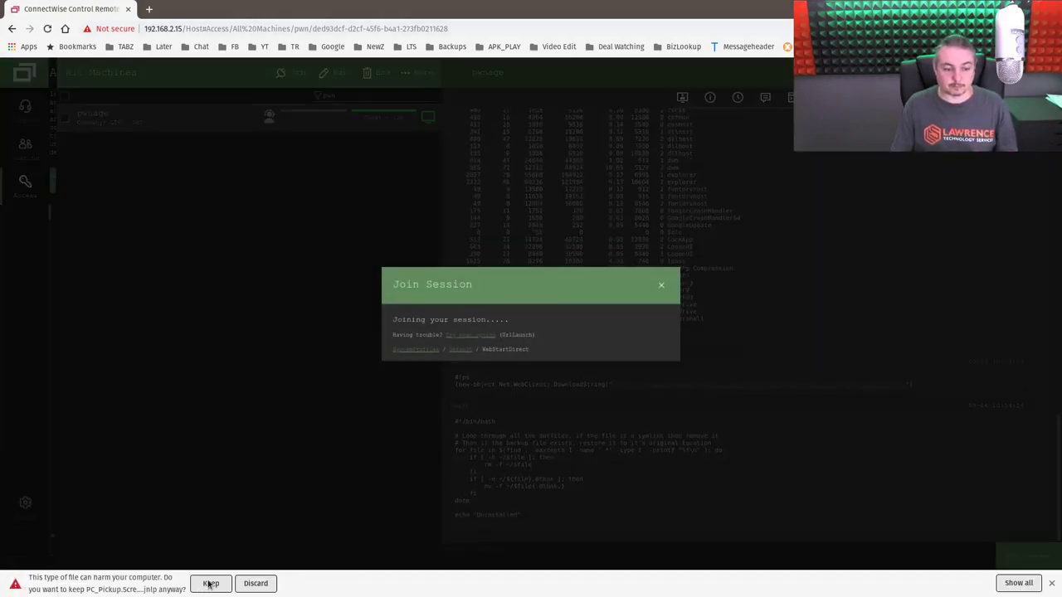
left_click(209, 584)
left_click(91, 584)
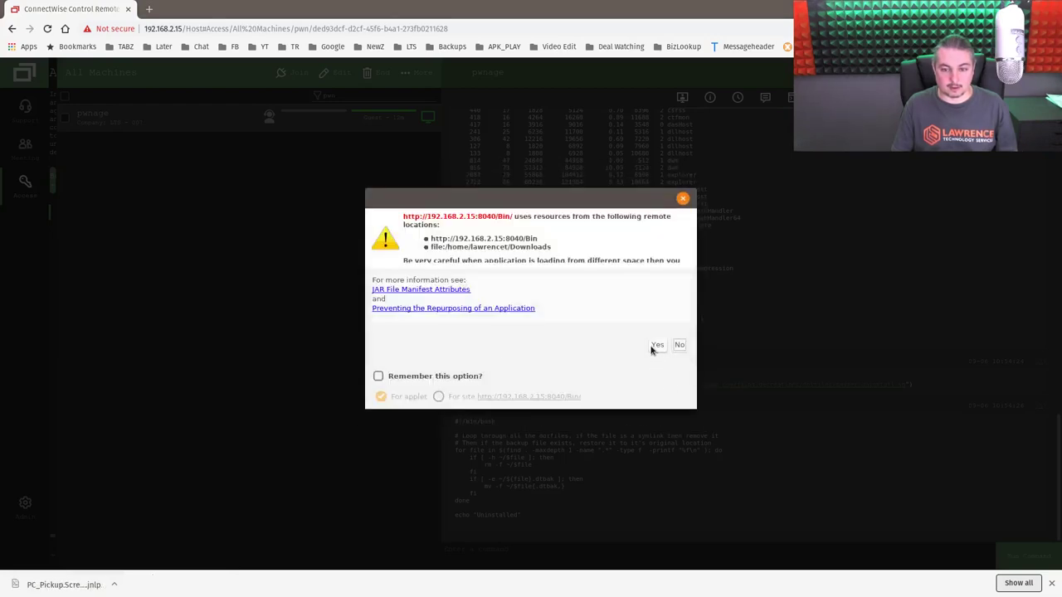
left_click(655, 345)
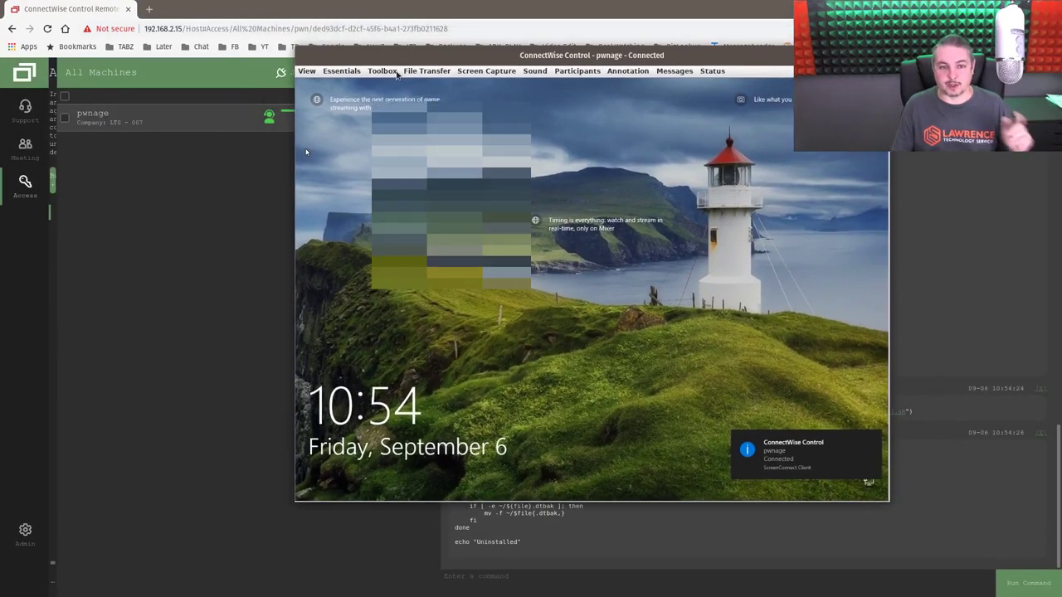
left_click(393, 74)
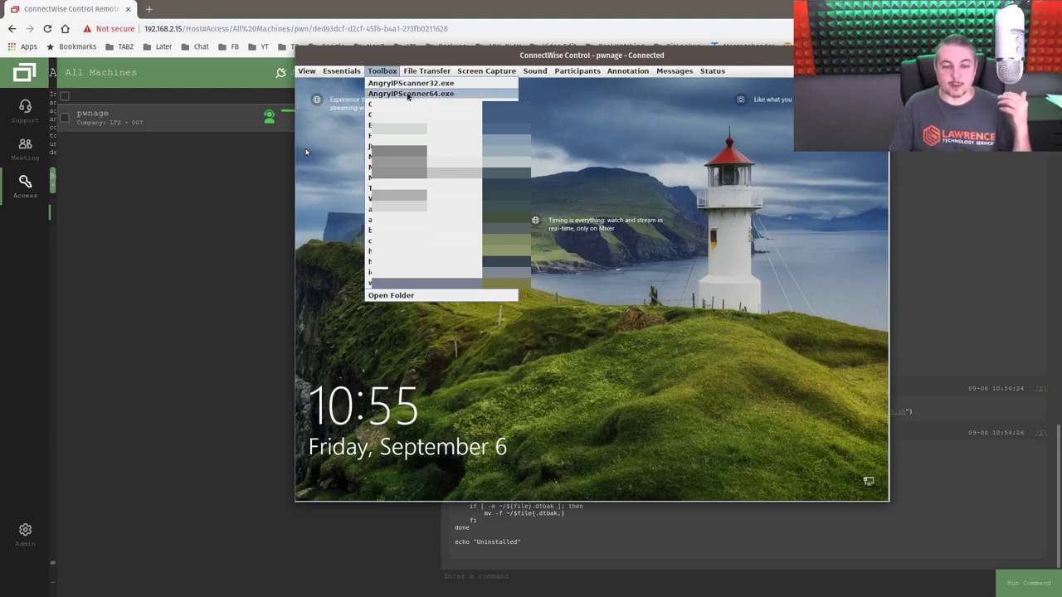
left_click(407, 94)
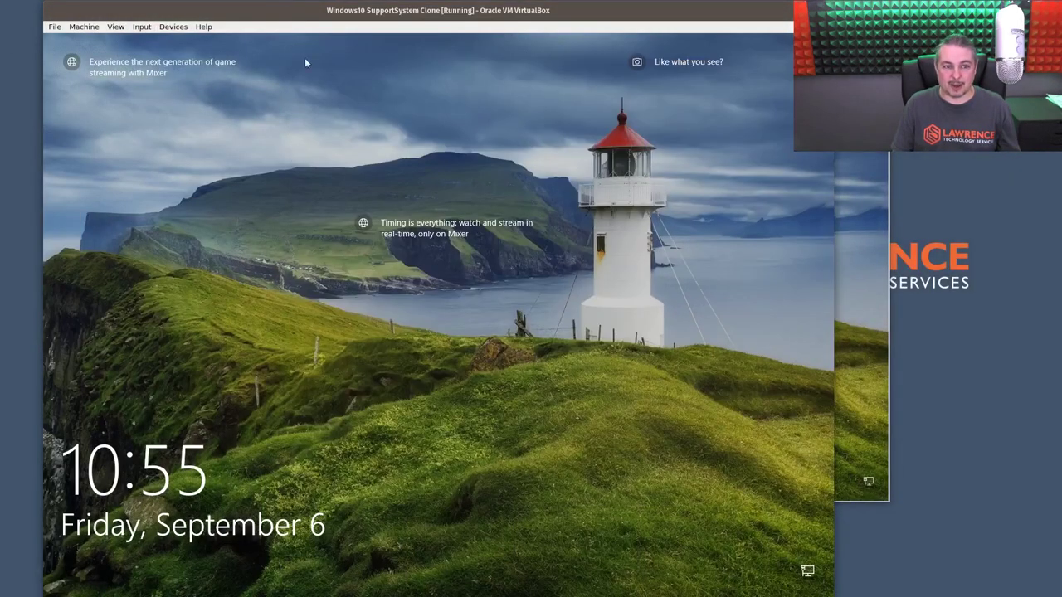
Step: Unlock the signed-in Windows account directly in the VirtualBox machine by entering the account PIN
left_click(287, 8)
left_click(297, 280)
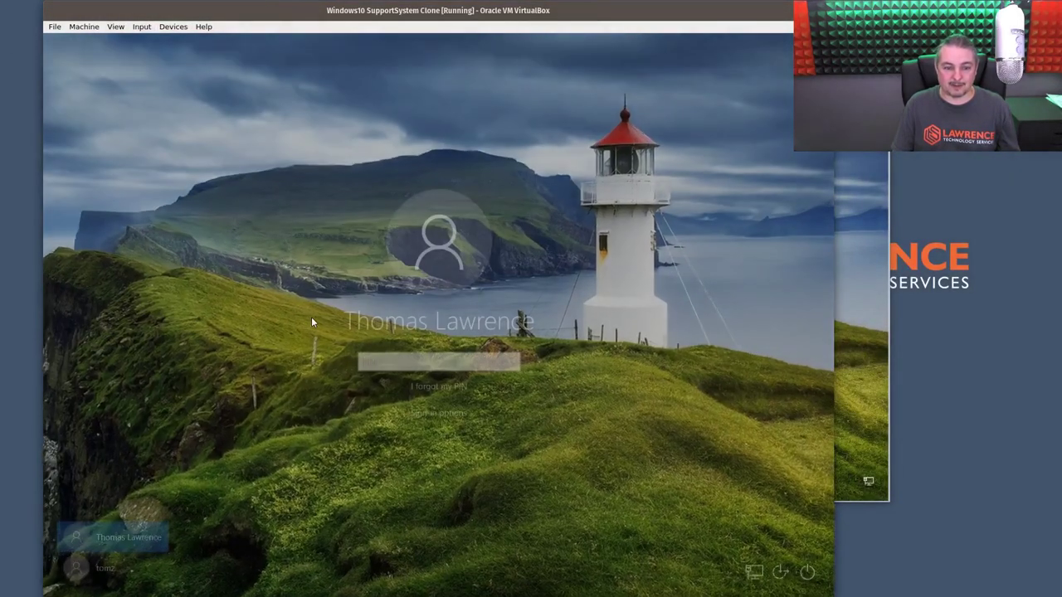
type("••••••")
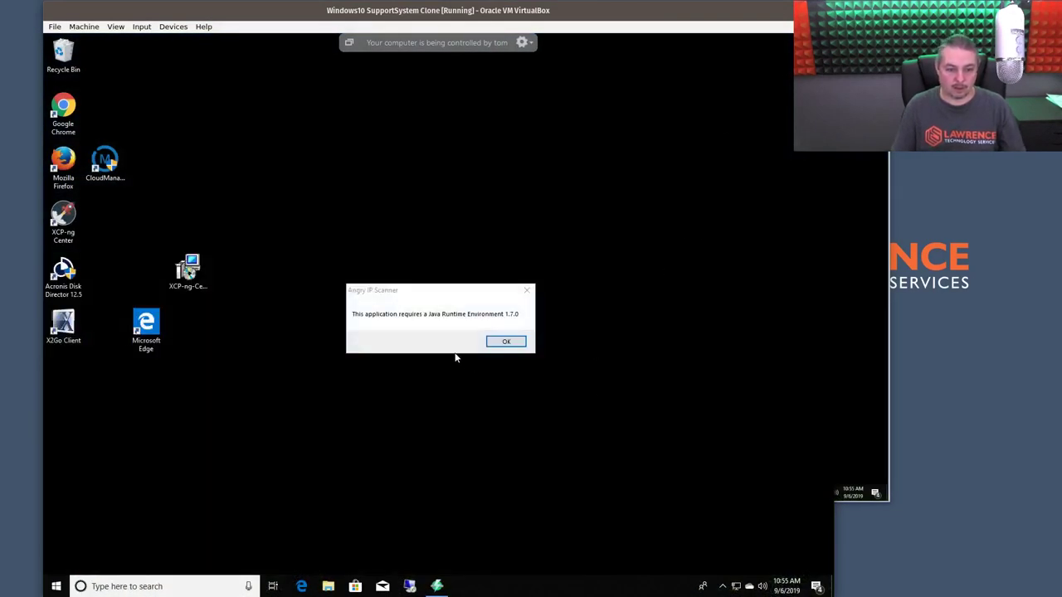
Step: Dismiss Angry IP Scanner's Java requirement notice and close the Java download page in the virtual machine
left_click(504, 342)
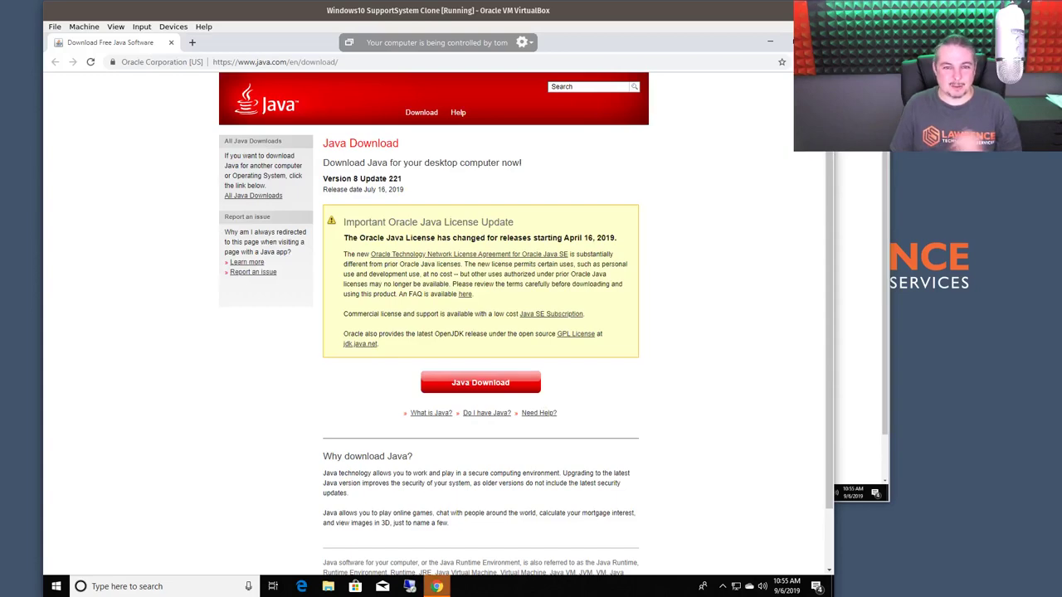
key("alt+F4")
left_click_drag(646, 7, 643, 31)
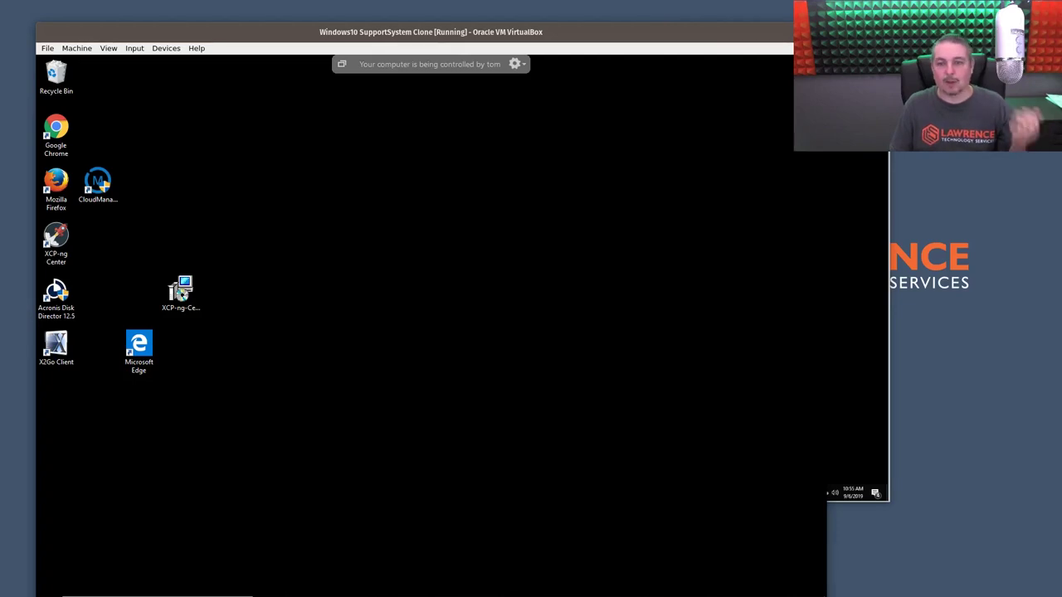
Step: Bring the remote session window forward and shift it aside, and return to pwnage's command page in the browser
key("alt+Tab")
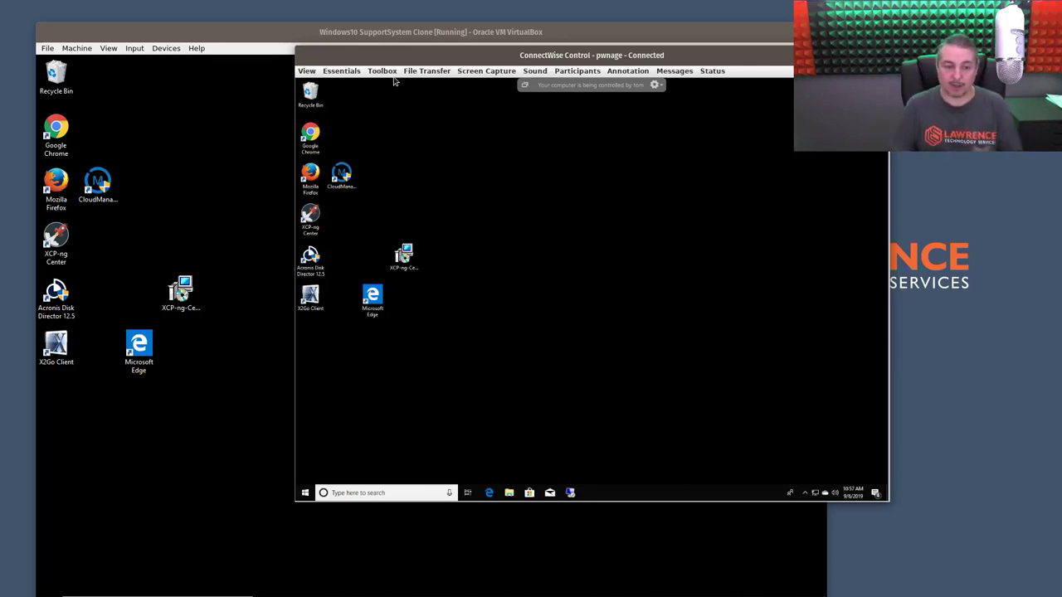
left_click_drag(545, 55, 612, 49)
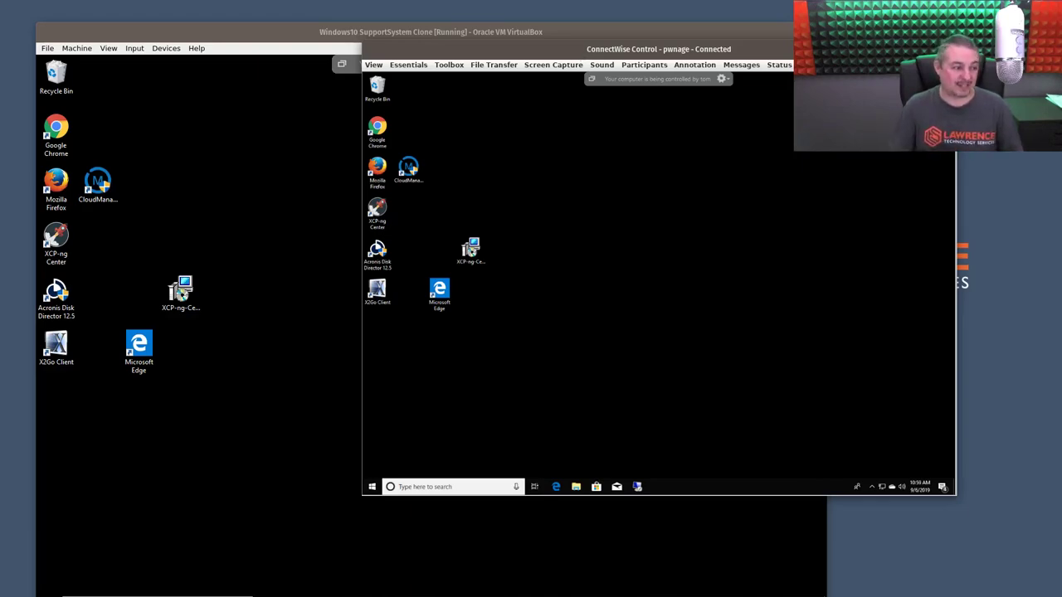
key("alt+Tab")
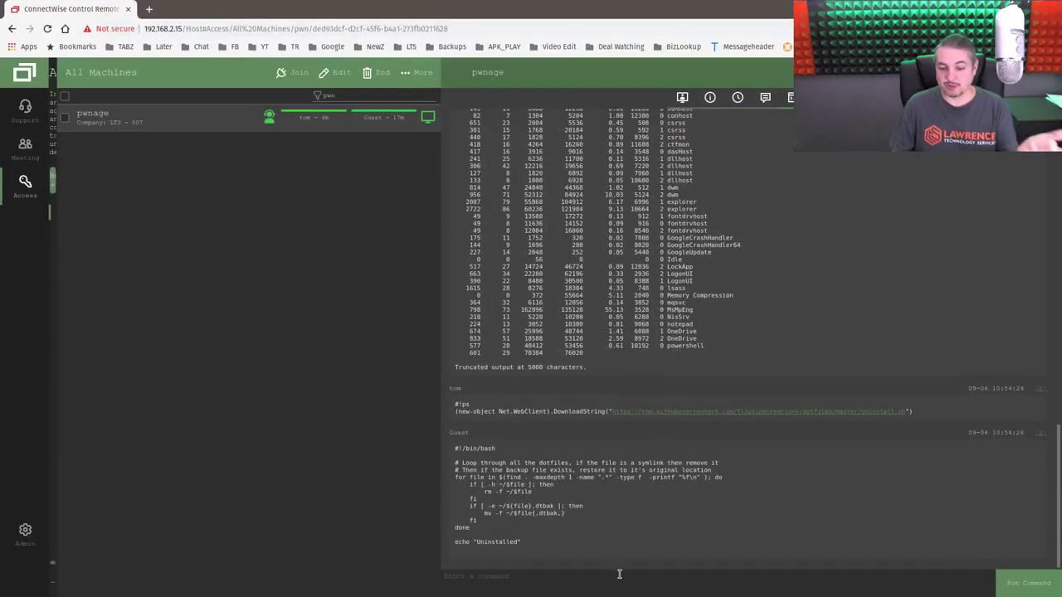
left_click(618, 576)
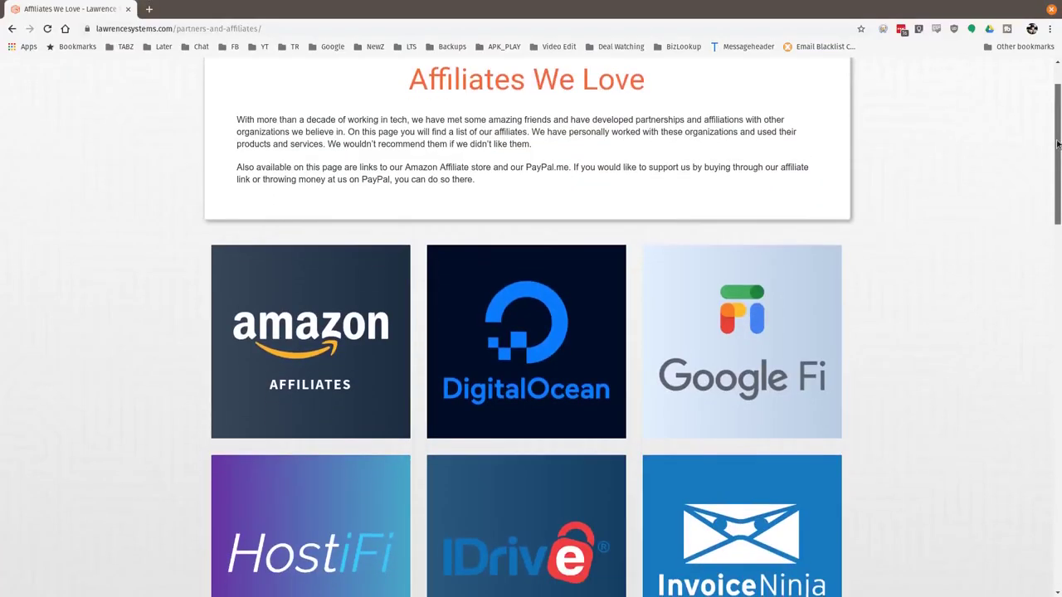
Step: Look through the affiliates listed on the Lawrence Systems partners and affiliates page
scroll(1049, 207, "down", 5)
scroll(1049, 208, "down", 5)
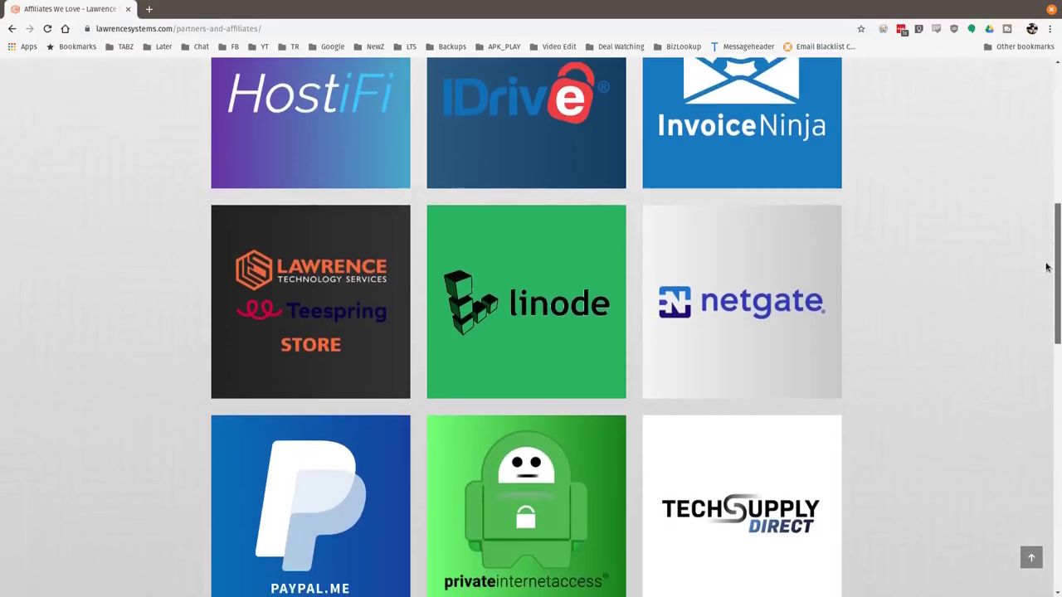